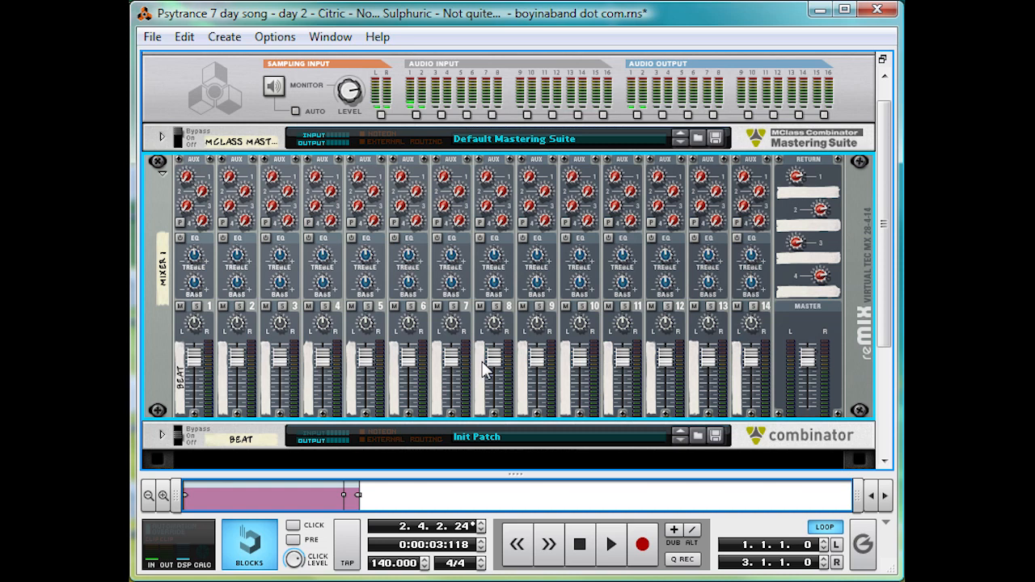
- Create a new Combinator in the rack below the Beat combinator
scroll(542, 328, down, 3)
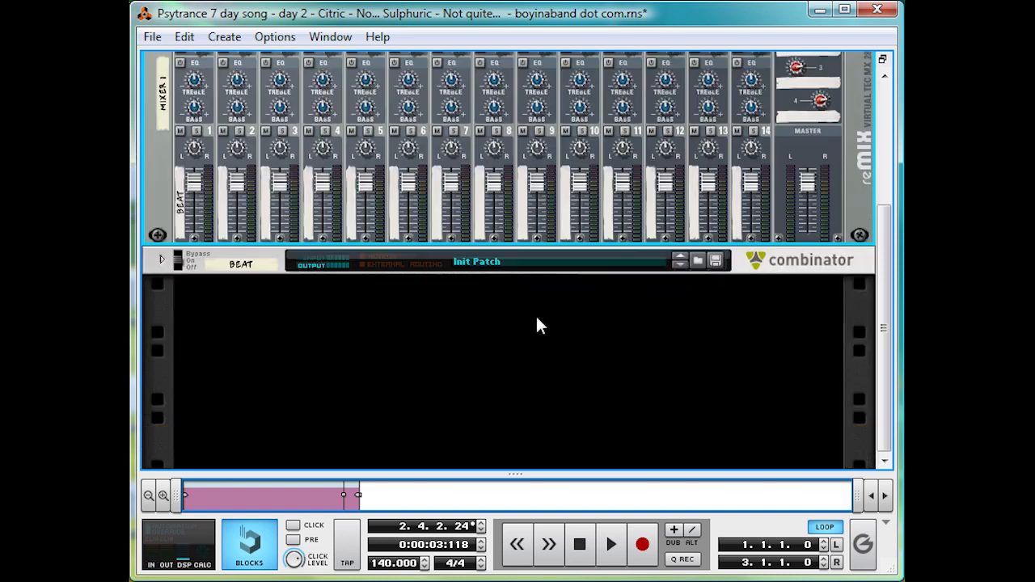
right_click(535, 321)
click(586, 2)
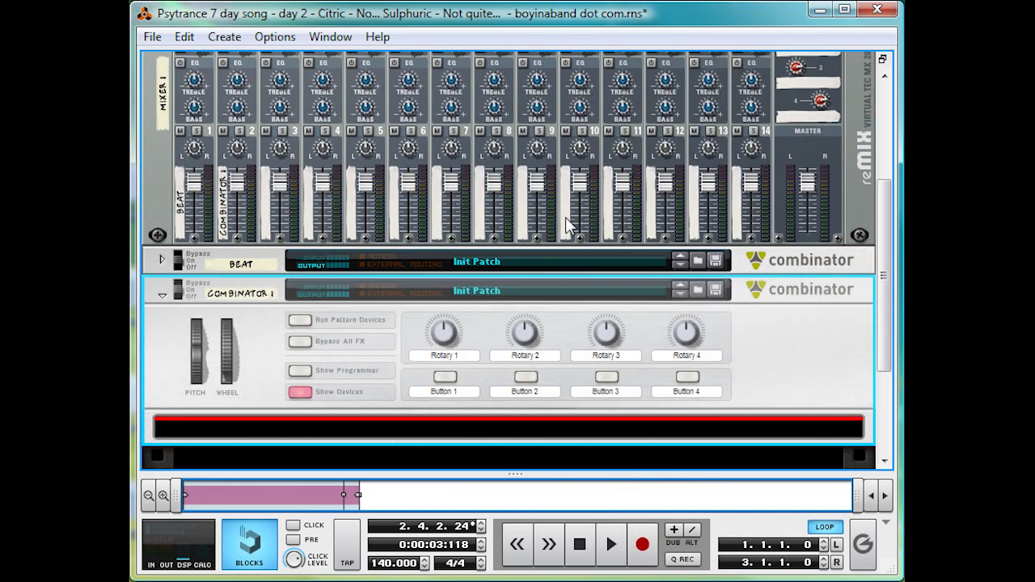
- Add a microMIX line mixer inside the new Combinator
scroll(505, 374, down, 1)
right_click(503, 374)
mouse_move(663, 51)
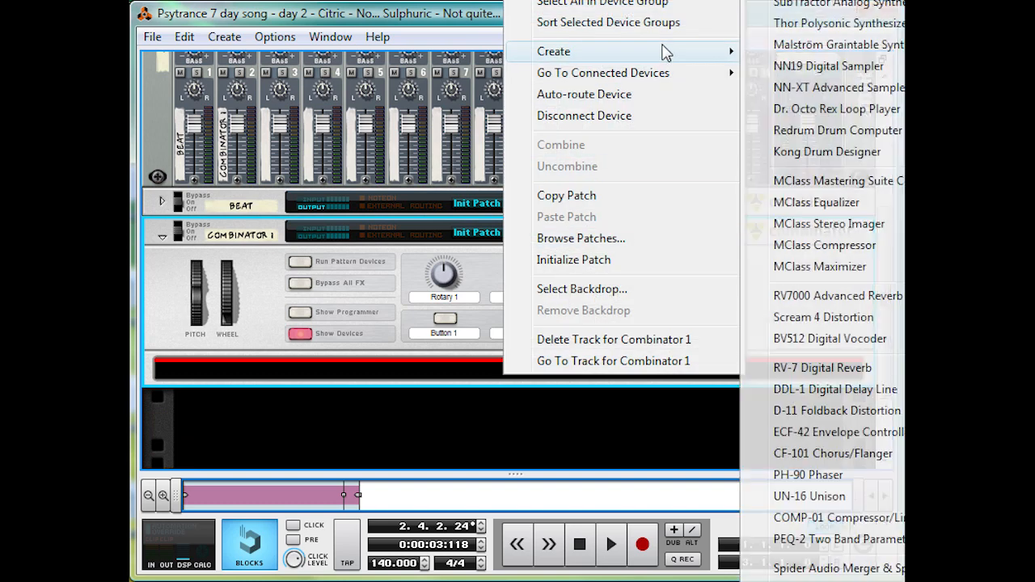
click(802, 2)
scroll(686, 97, down, 3)
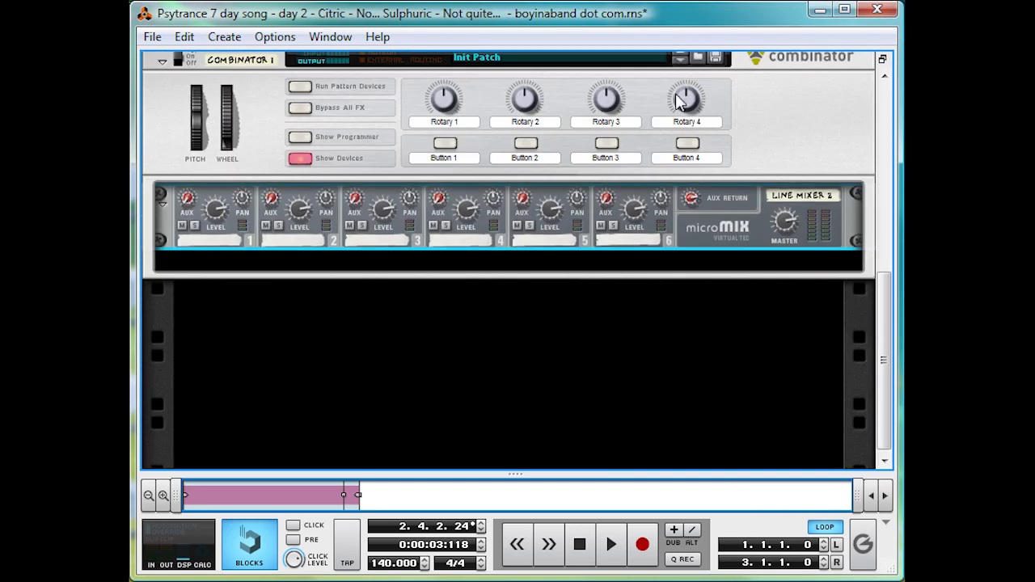
- Add a Thor Polysonic Synthesizer below the line mixer inside the Combinator
right_click(627, 267)
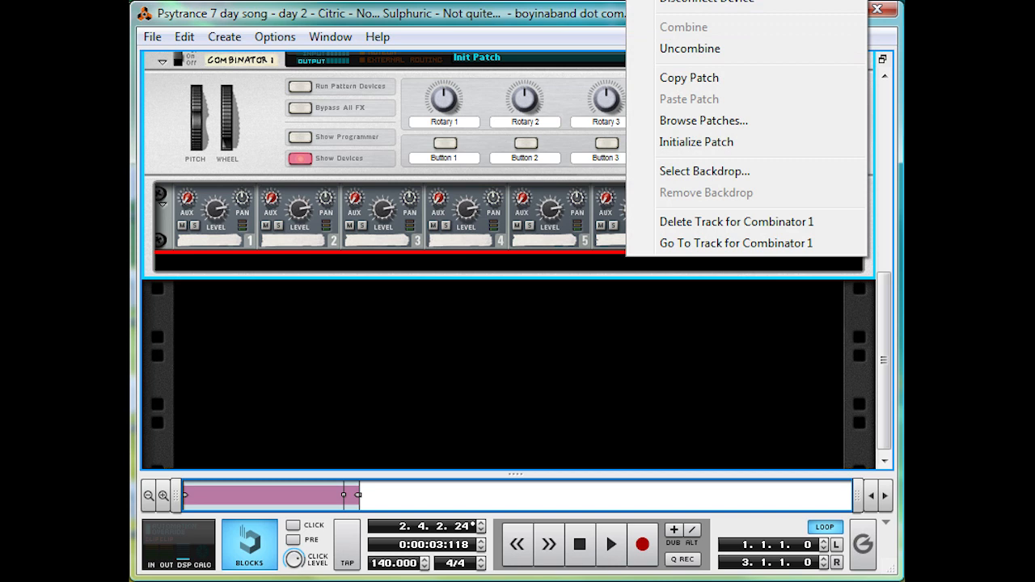
mouse_move(728, 1)
click(889, 22)
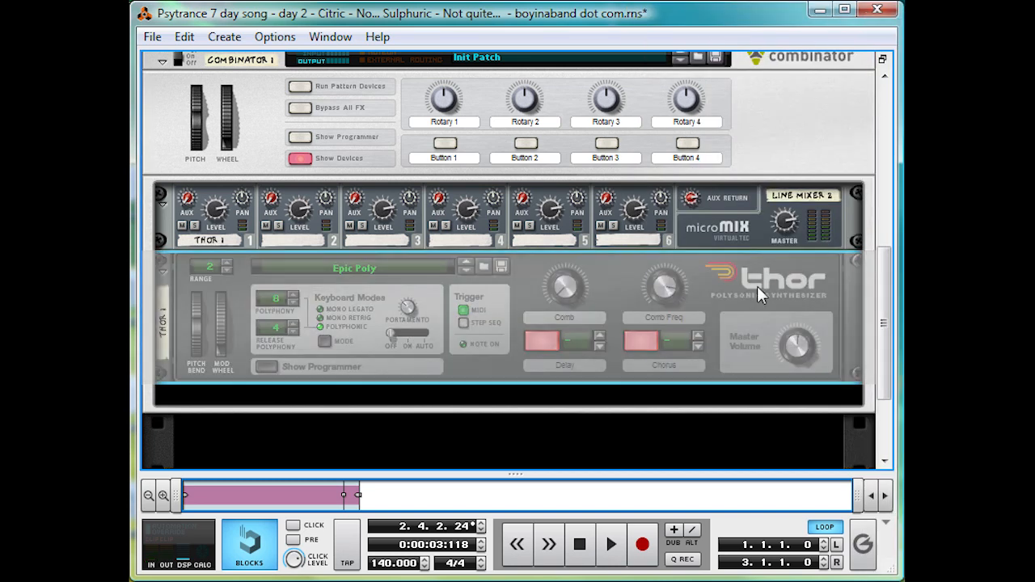
- Initialize the Thor synthesizer's patch and show its programmer
right_click(757, 283)
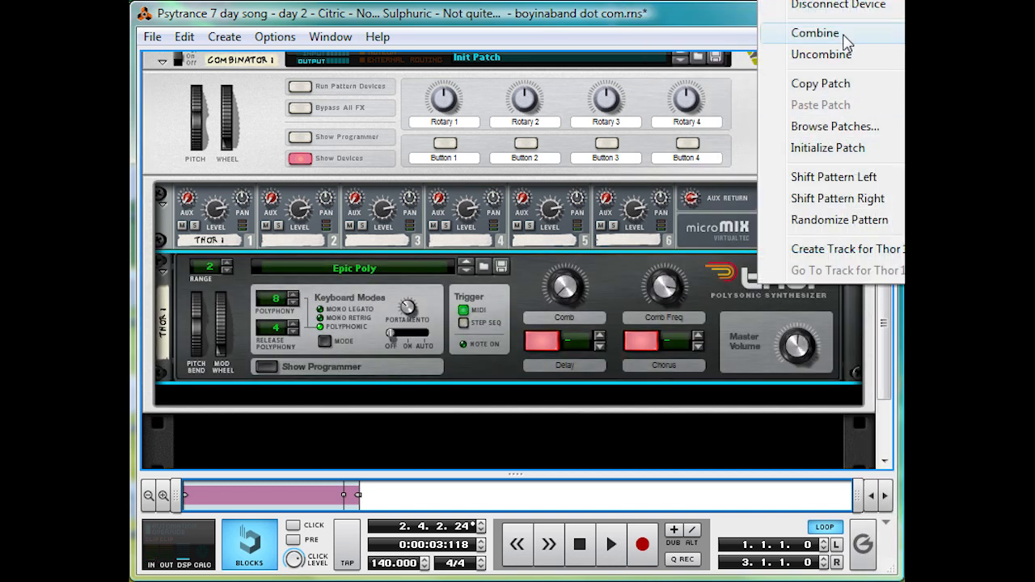
click(827, 148)
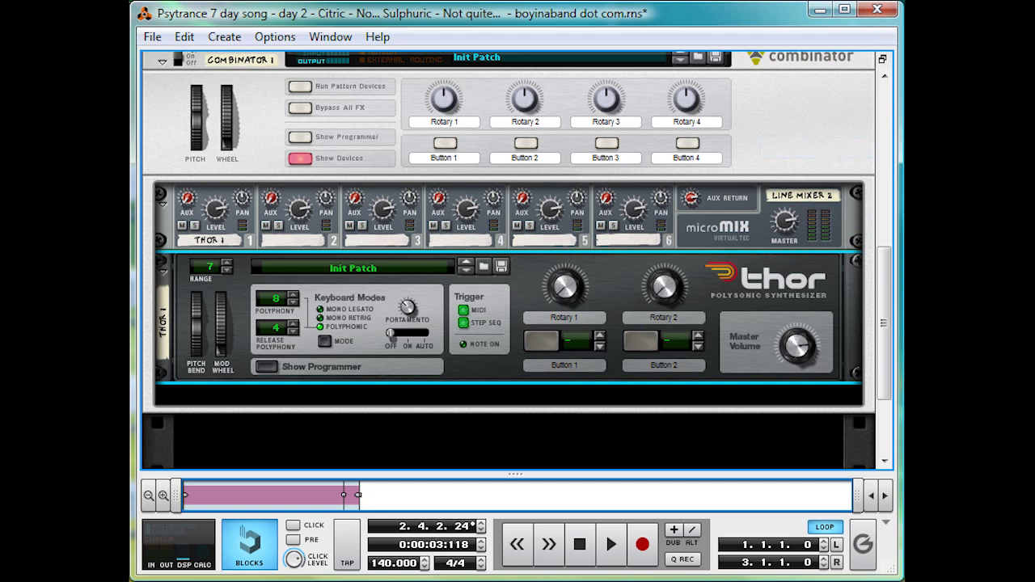
click(267, 366)
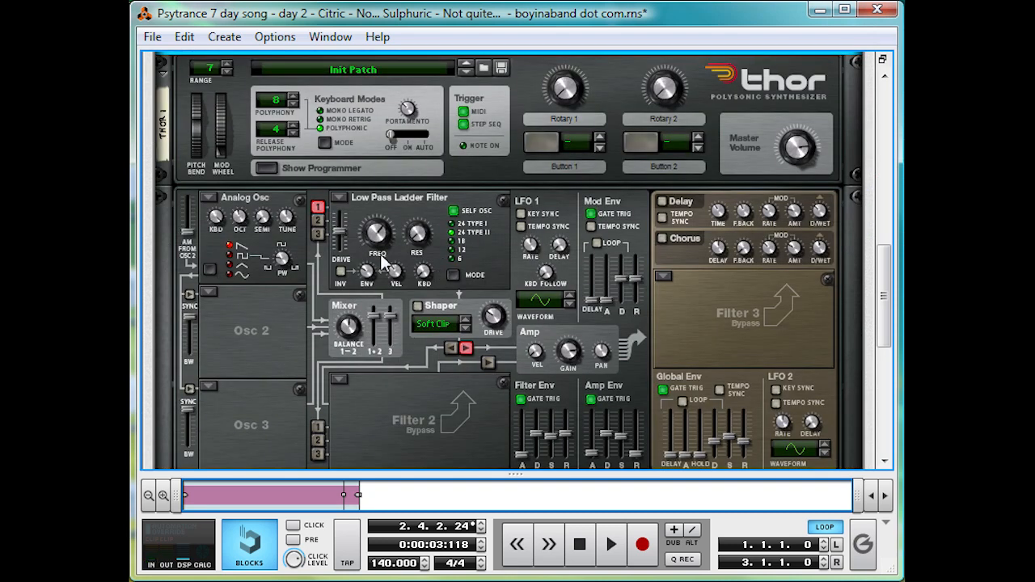
- Rename the new Combinator to "Acid Bass"
scroll(389, 298, up, 5)
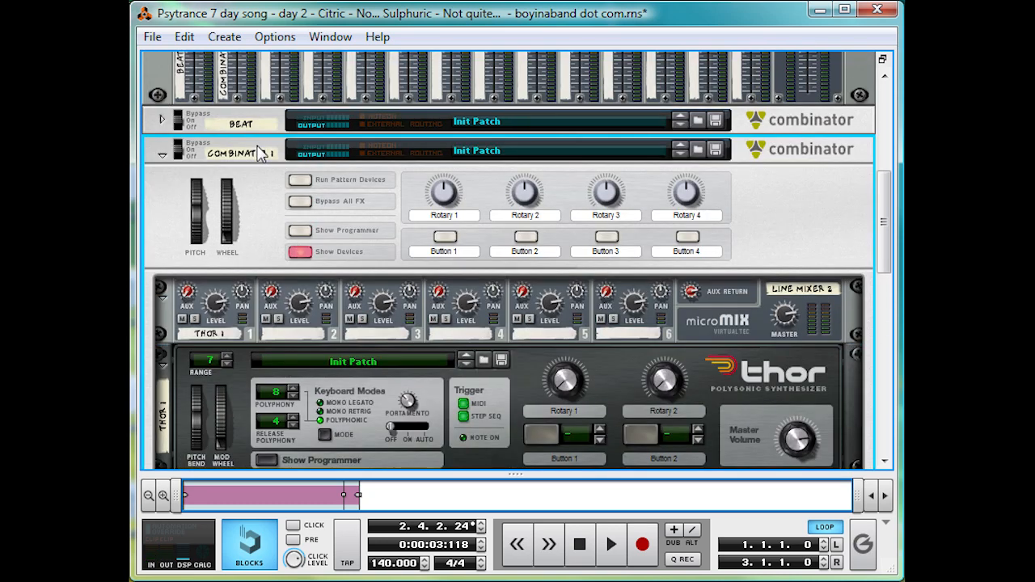
double_click(254, 156)
text(A)
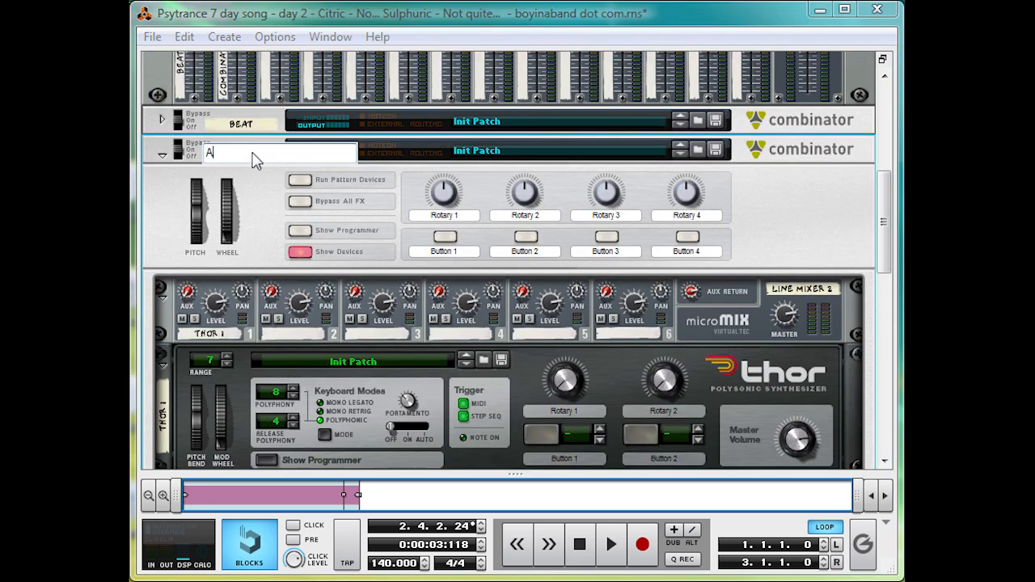
text(cid Bass)
key(Return)
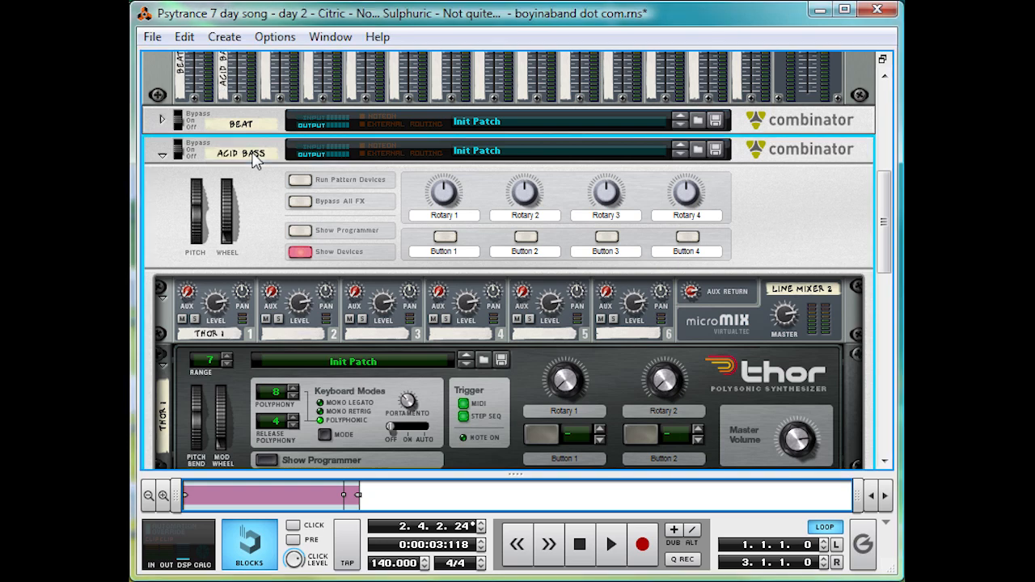
- Load an Analog Osc with a sine waveform into Thor's Osc 2 slot
scroll(261, 173, down, 3)
scroll(267, 173, down, 4)
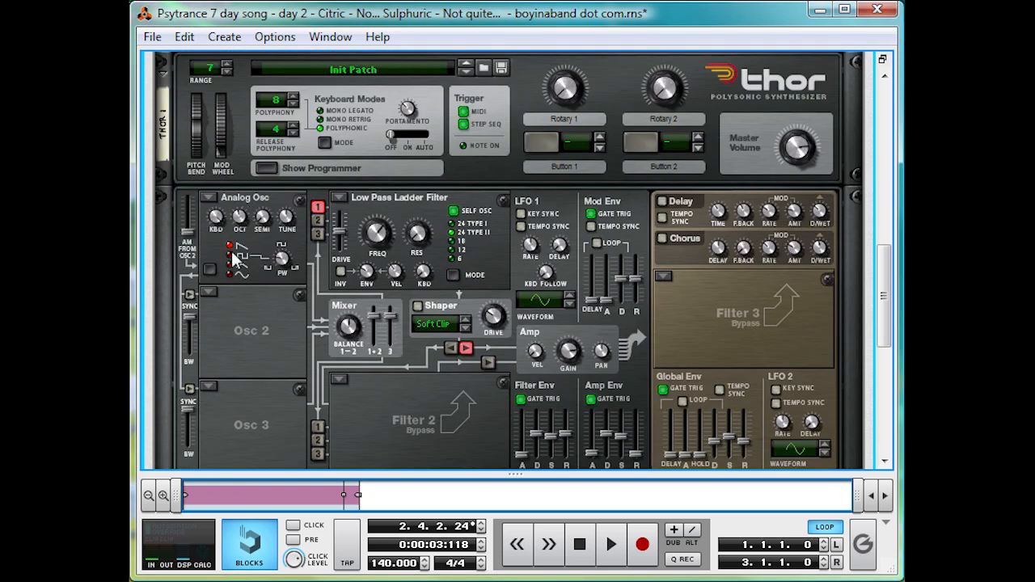
click(209, 292)
click(222, 310)
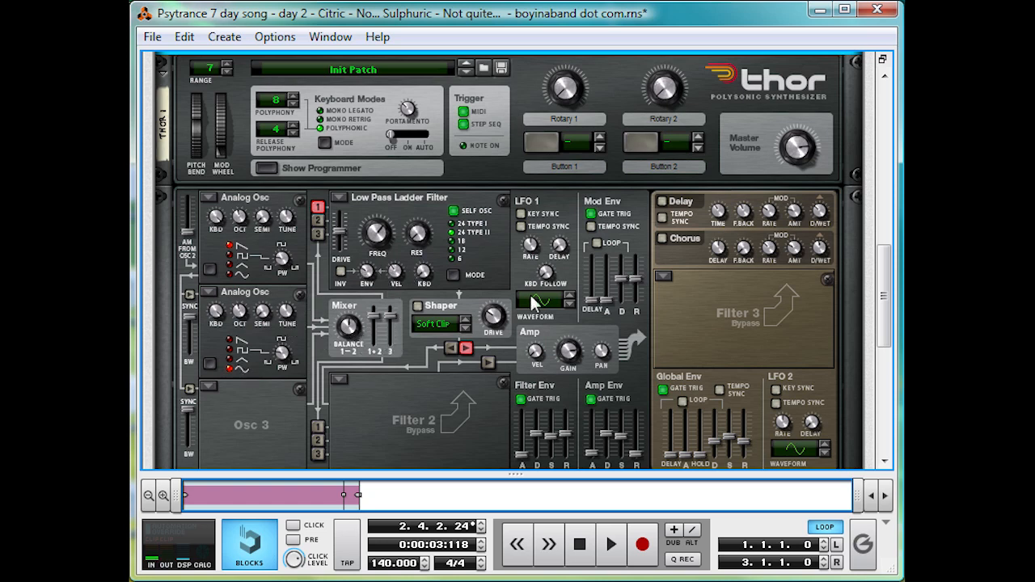
- Show the sequencer, play Block 1 with the Beat and Acid Bass tracks, and return playback to the song start
drag(515, 475, 552, 76)
key(space)
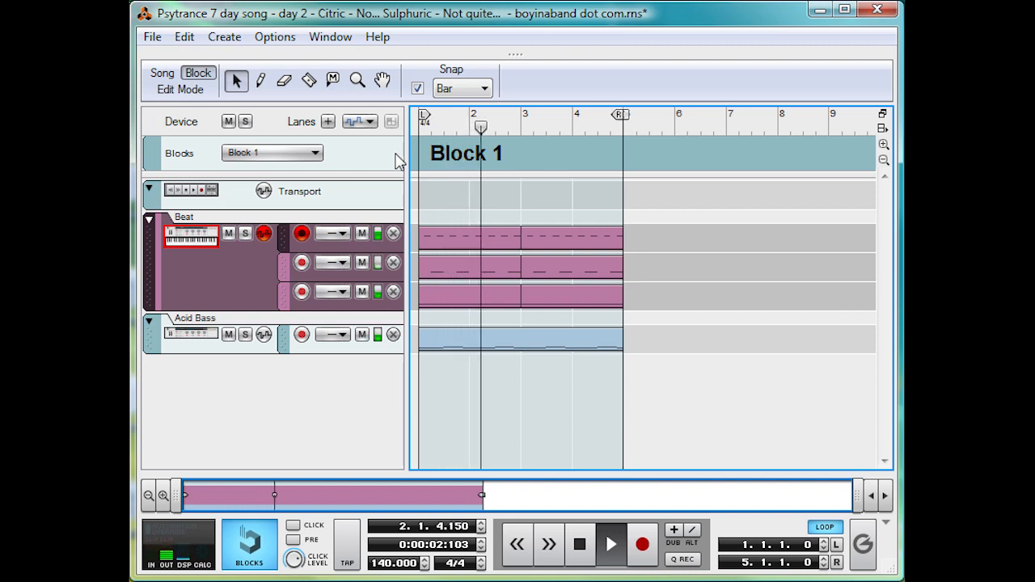
key(space)
key(KP_0)
key(KP_0)
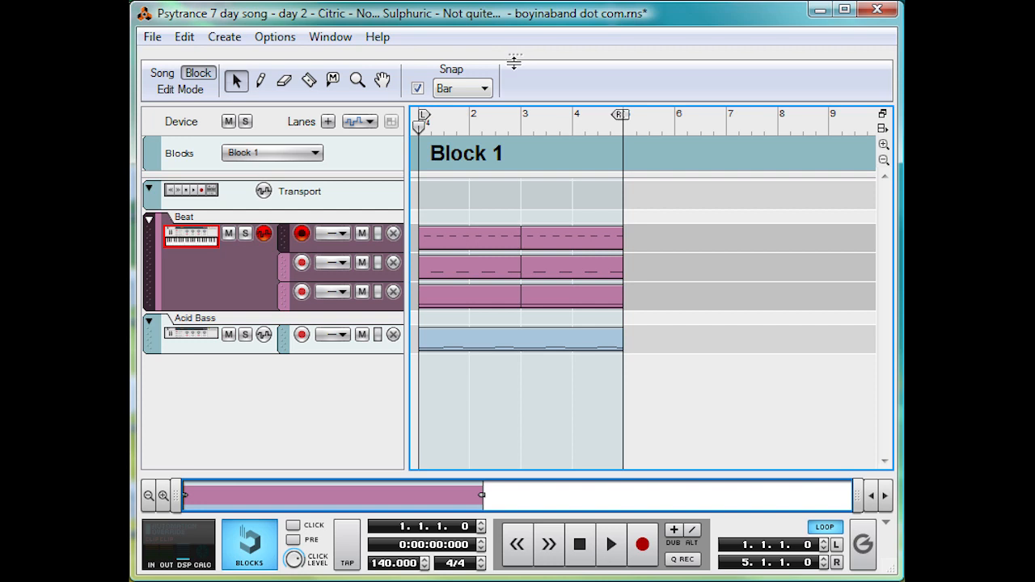
- Bring the rack back into view and listen to the Acid Bass with the beat
drag(515, 54, 509, 513)
click(791, 212)
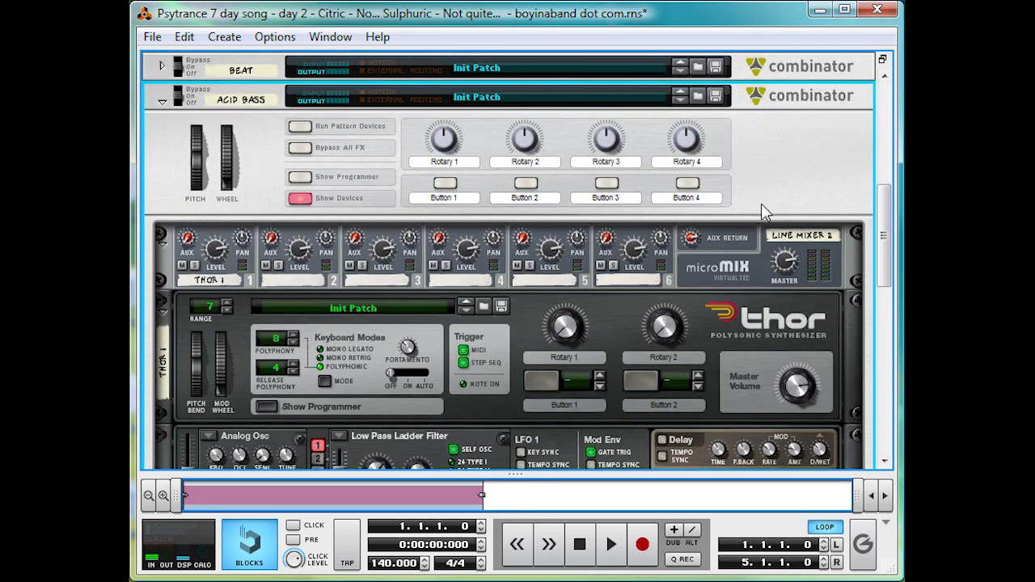
key(space)
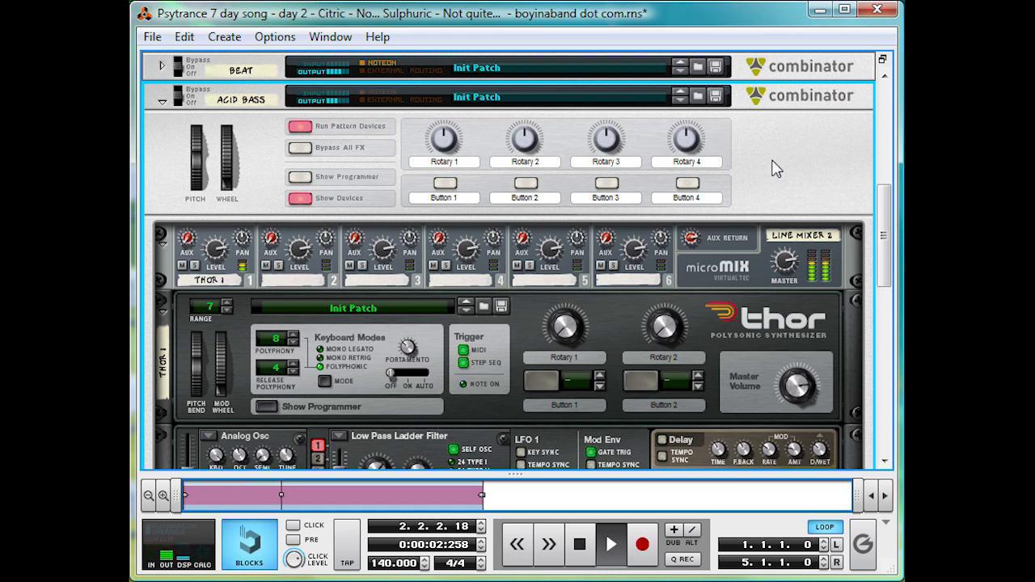
key(space)
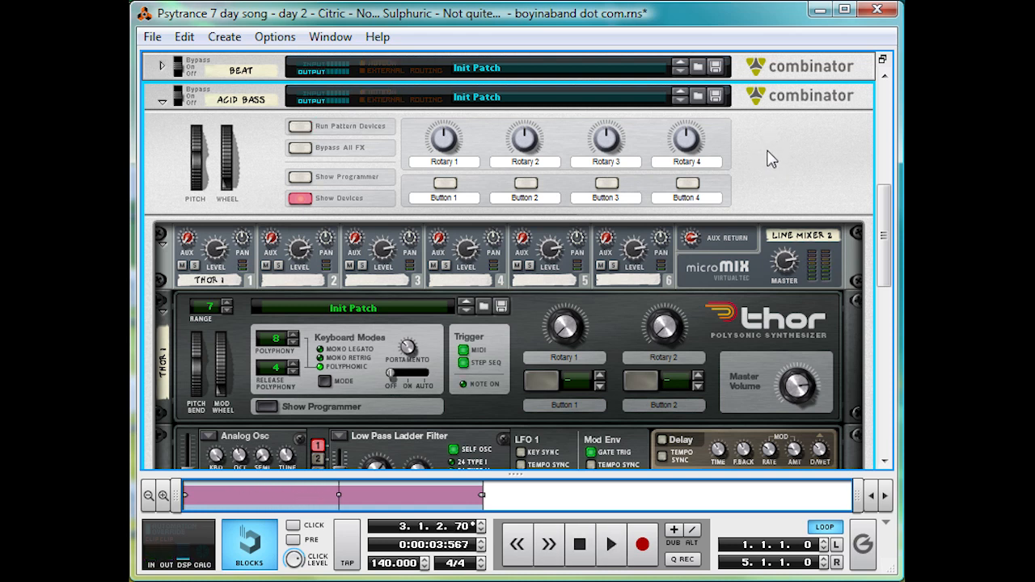
- Route Thor's Osc 2 to Filter 1 and add an RPG-8 Monophonic Arpeggiator below Thor
scroll(769, 166, down, 6)
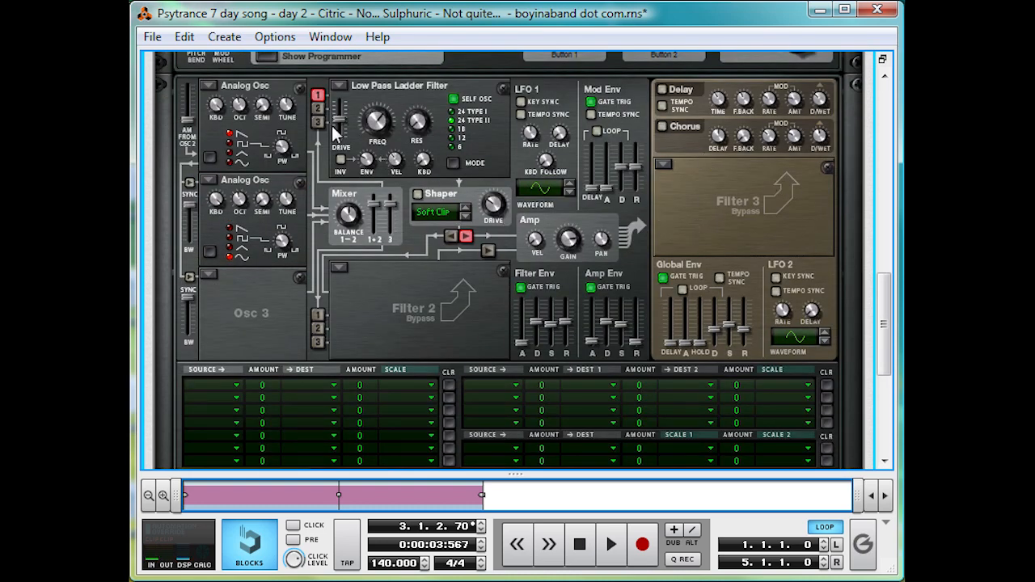
click(316, 107)
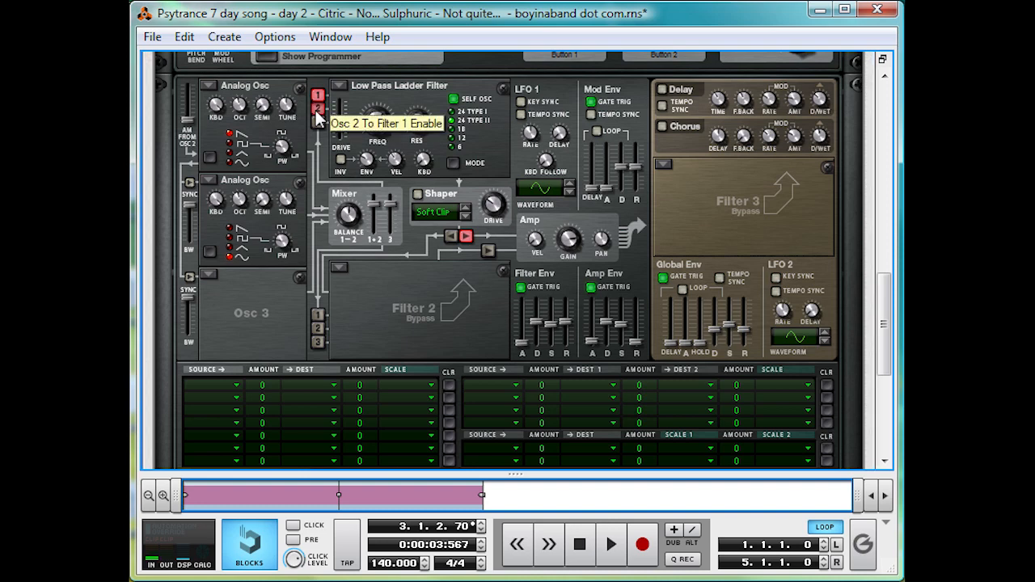
scroll(398, 195, down, 5)
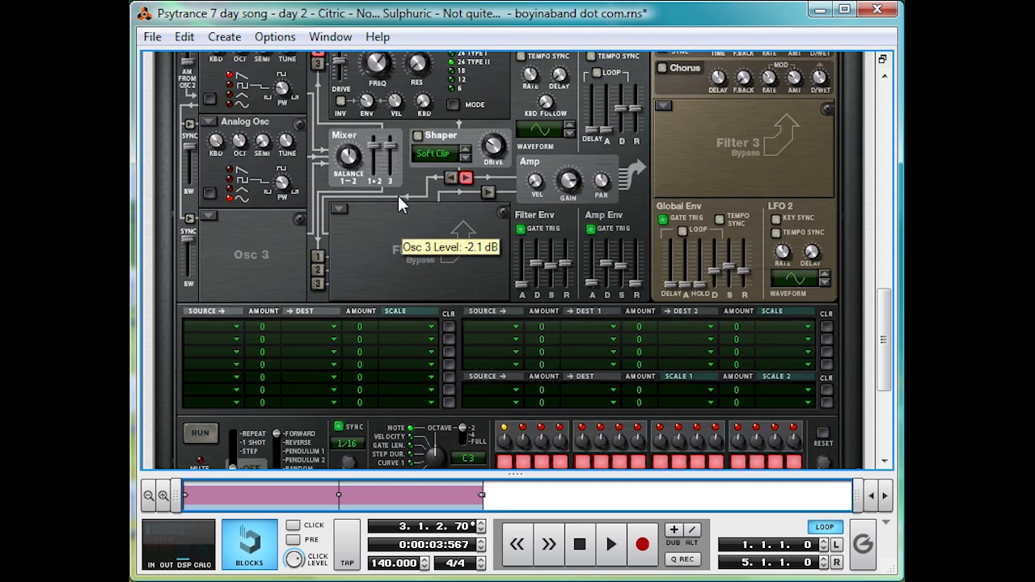
right_click(395, 159)
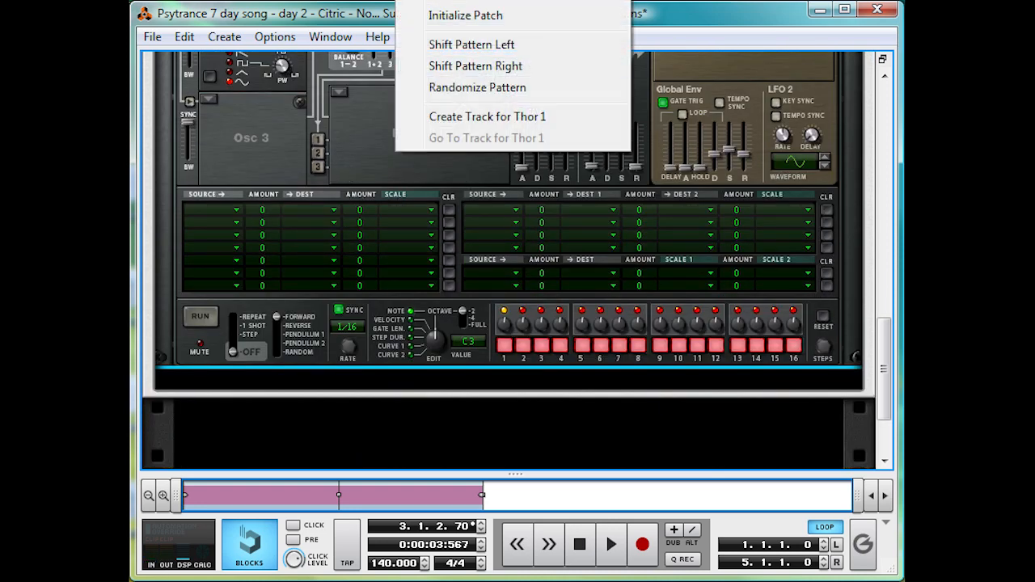
mouse_move(518, 0)
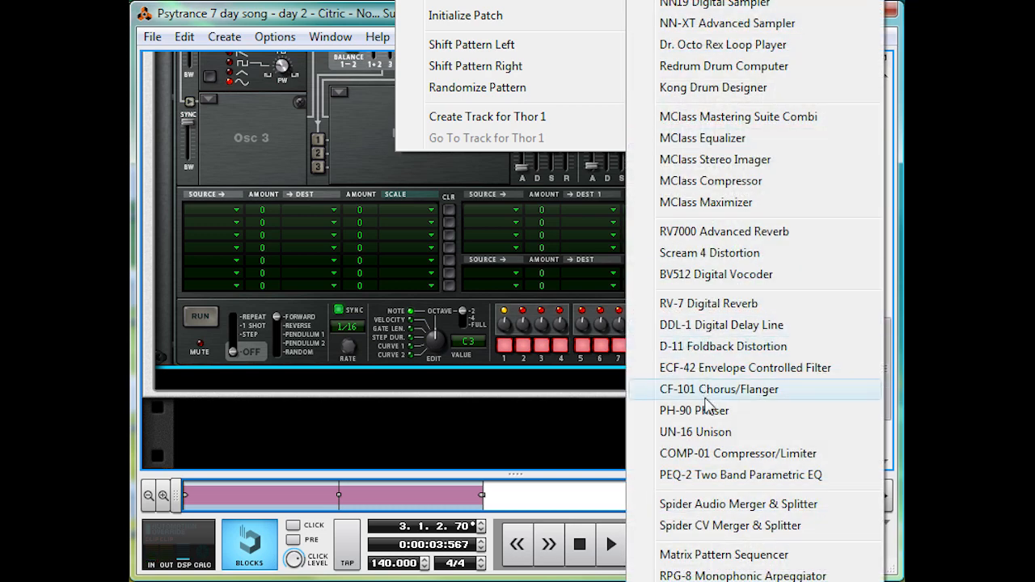
click(825, 575)
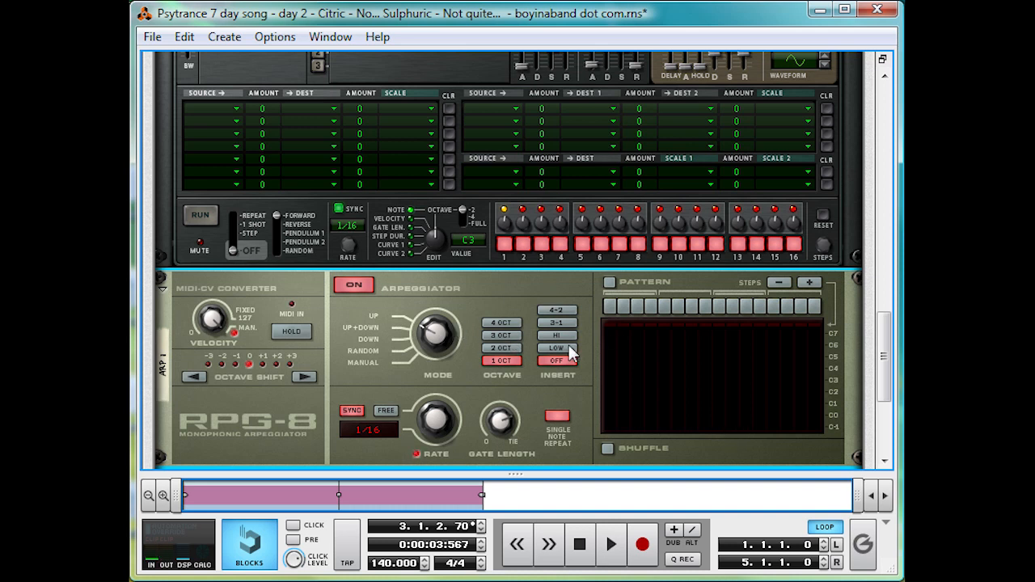
- Set the RPG-8 arpeggiator's octave range to 2 OCT and its insert mode to 4-2
click(514, 349)
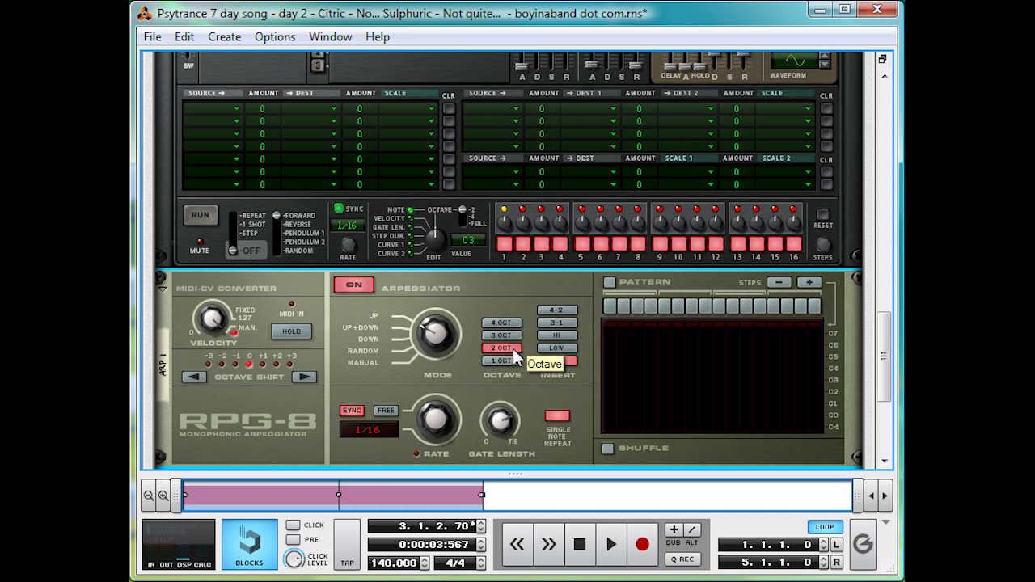
click(572, 312)
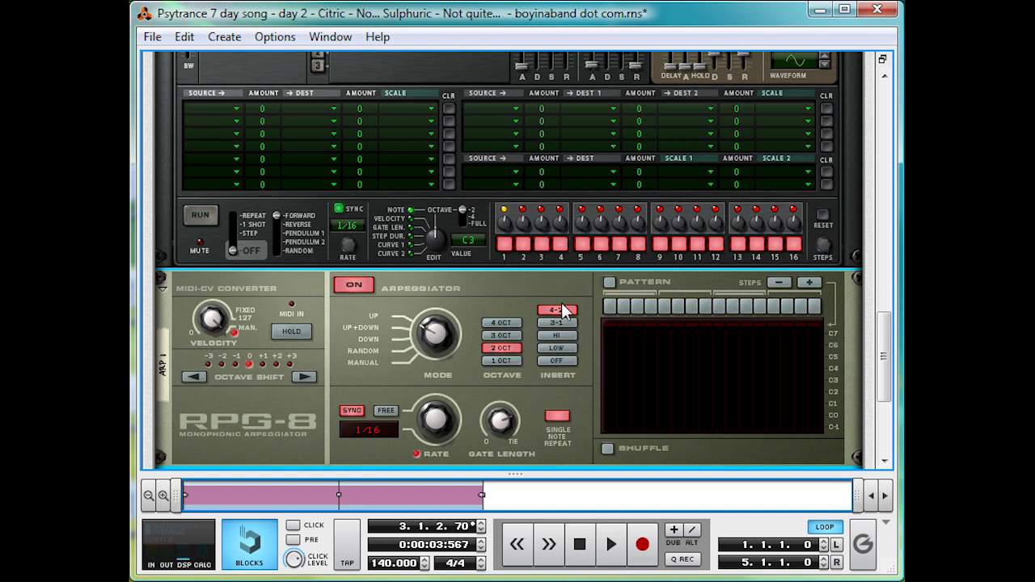
- Mute the Beat channel on Mixer 1 and play back the arpeggiated bass alone
scroll(490, 364, up, 10)
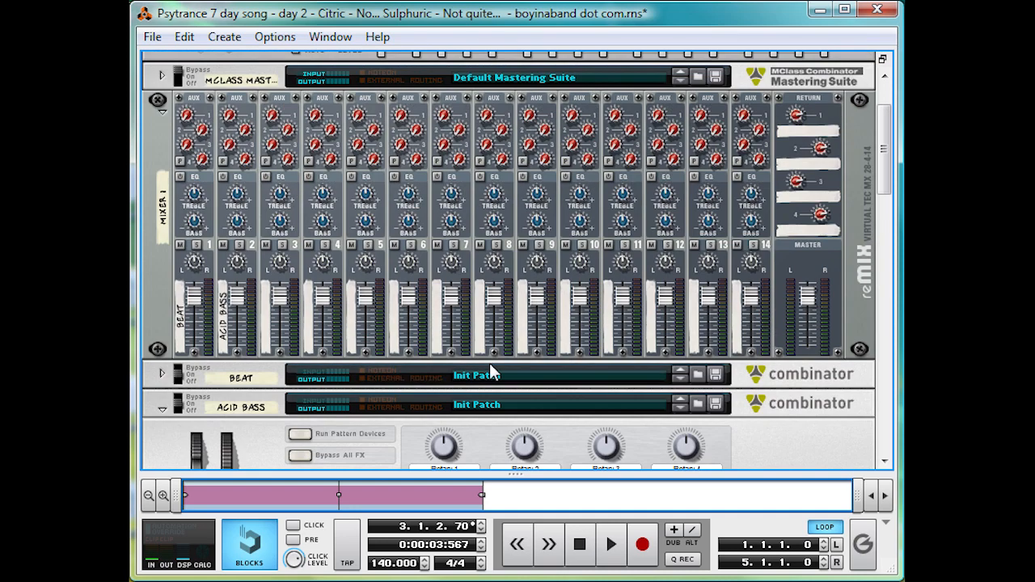
scroll(413, 285, down, 10)
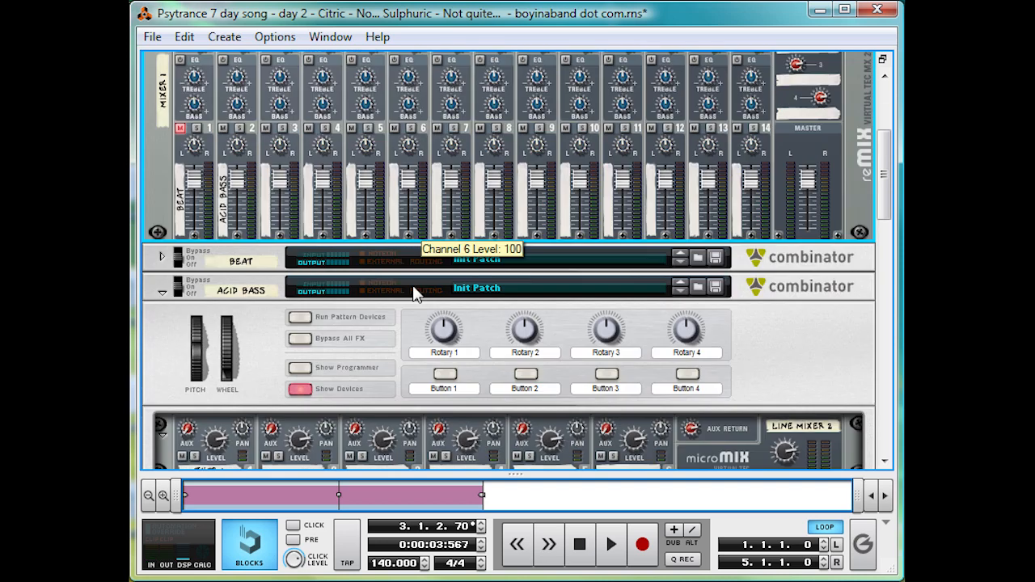
scroll(450, 285, down, 5)
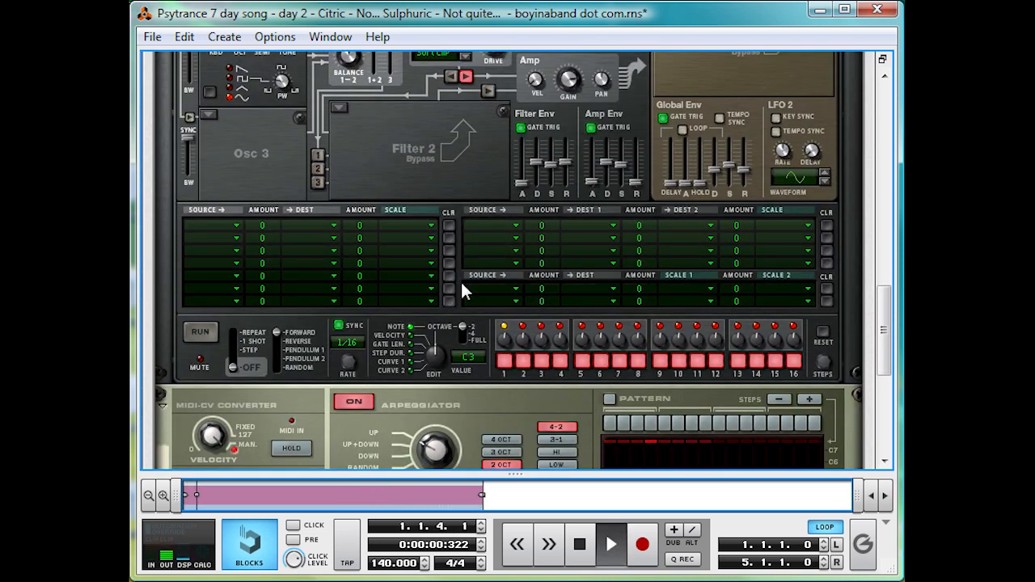
scroll(460, 280, down, 4)
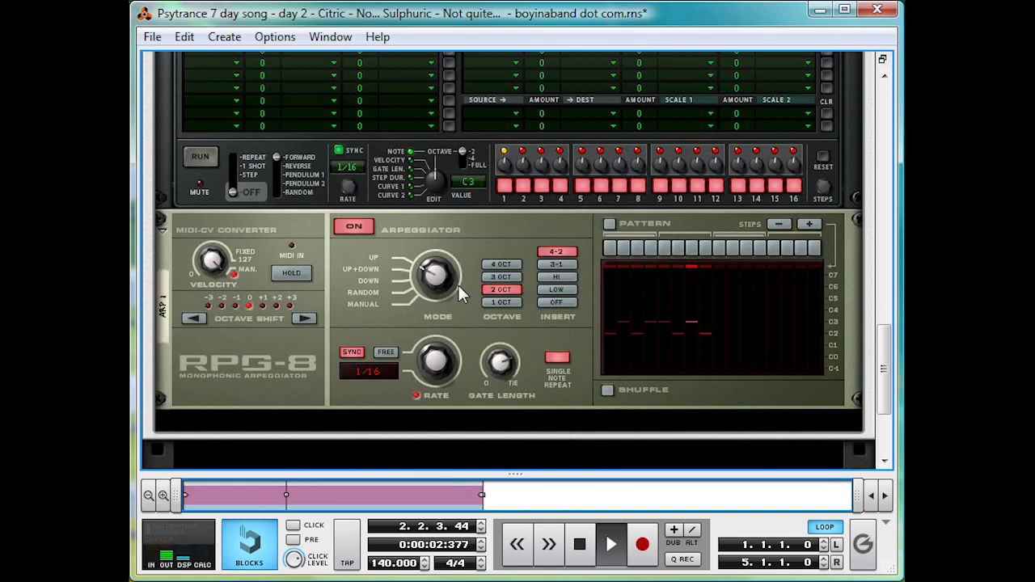
key(space)
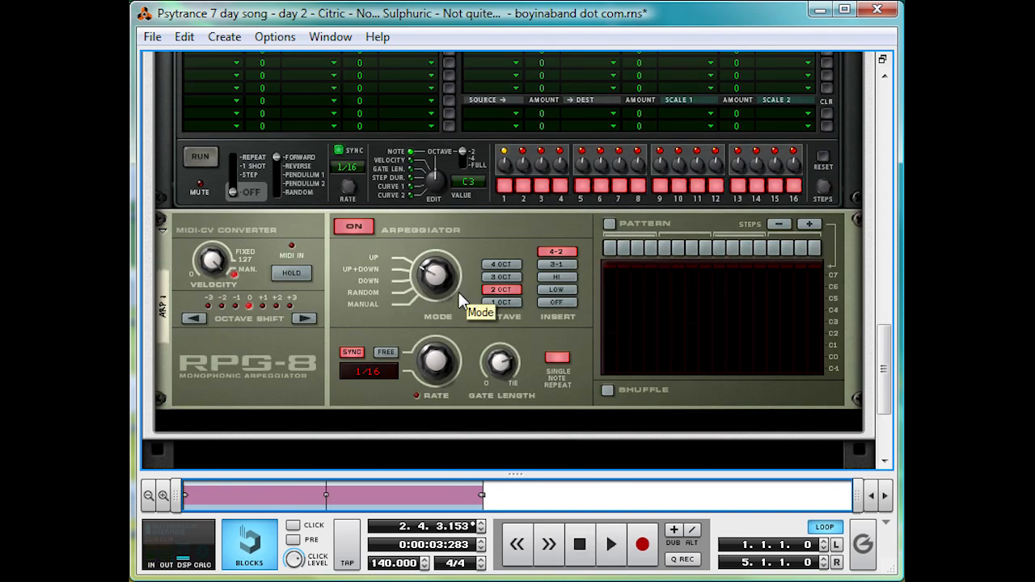
- Set the octave of Thor's Osc 2 to 2 and play back the bass sound
scroll(432, 285, up, 5)
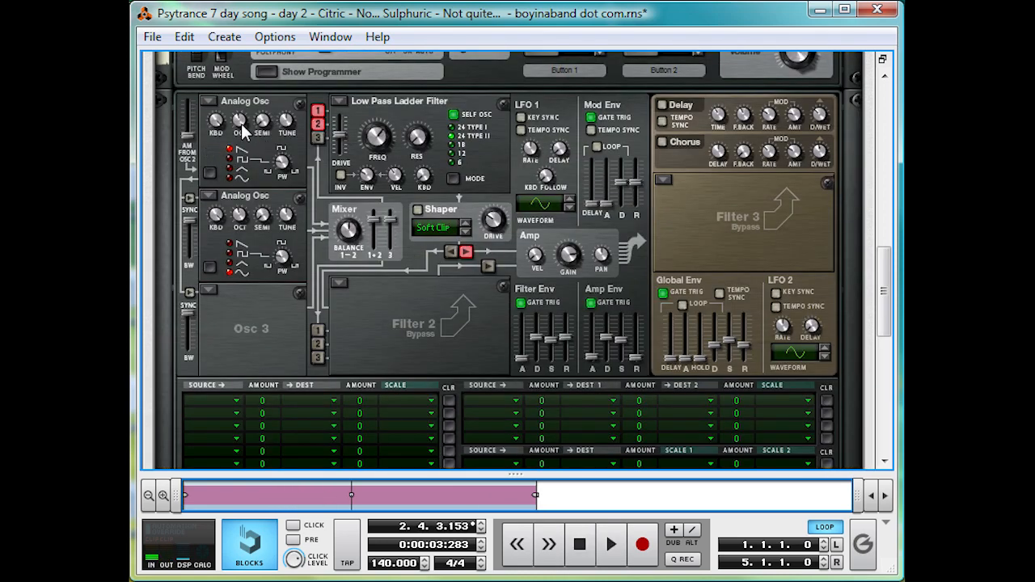
key(space)
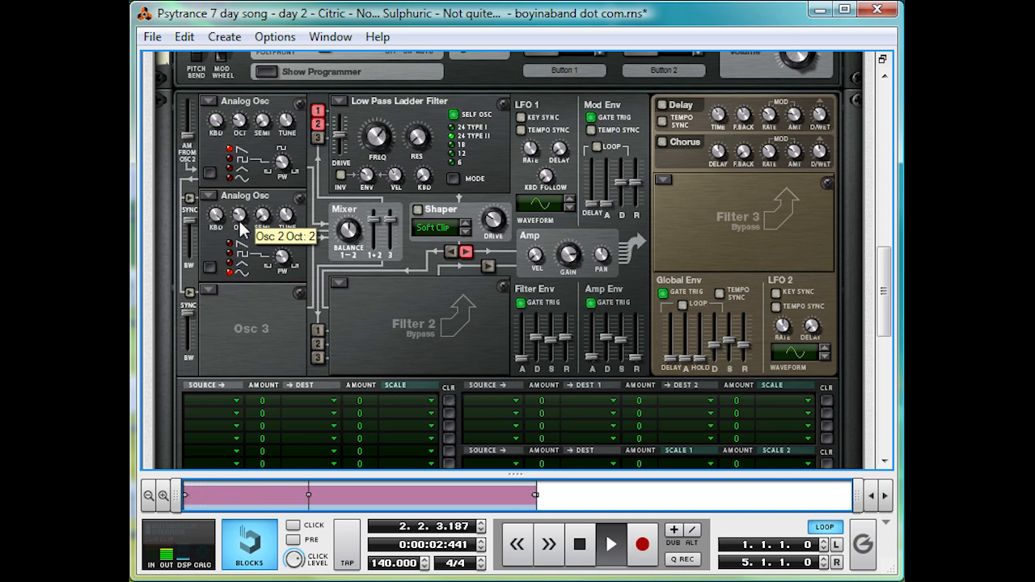
key(space)
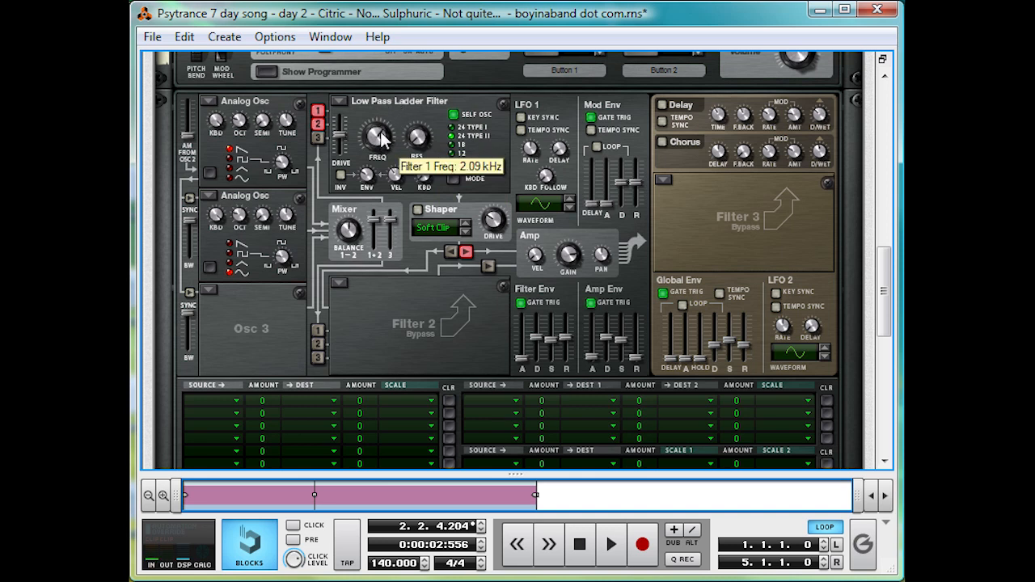
- Lower Thor's Filter 1 frequency to 260 Hz while playing back the bass
key(space)
drag(380, 140, 378, 160)
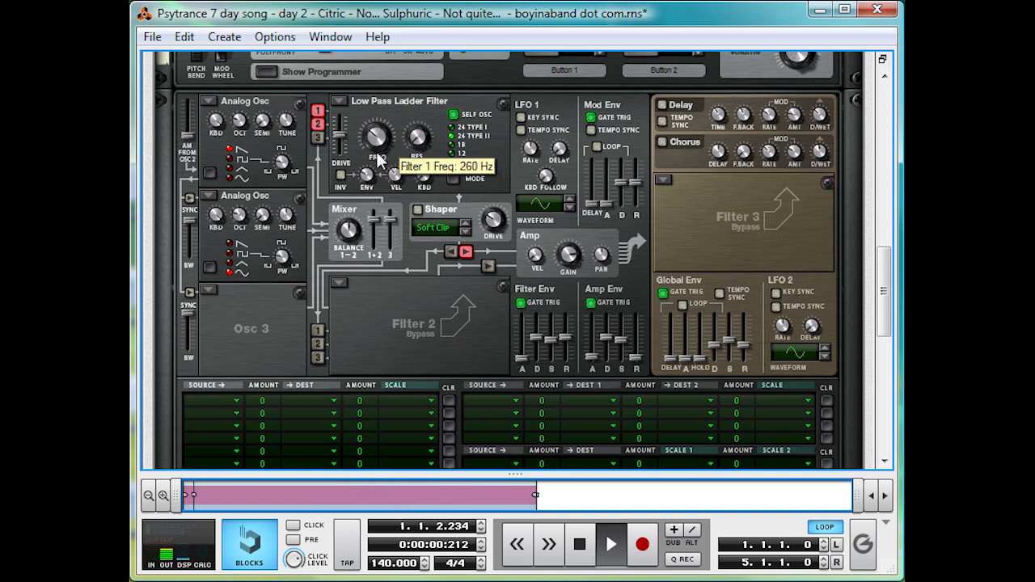
key(space)
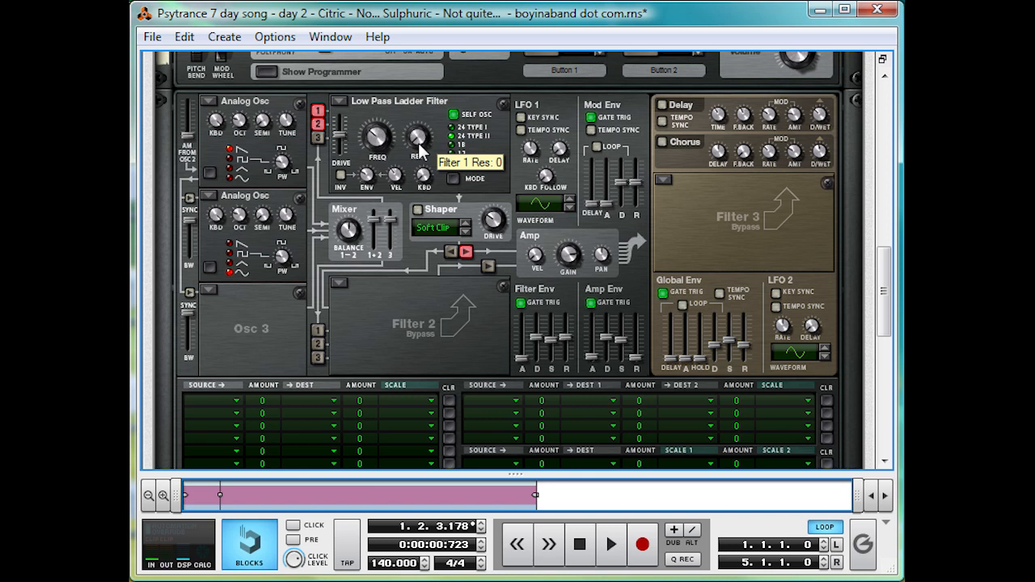
- Adjust Filter 1's resonance during playback, sweeping it up and then back down
key(space)
drag(419, 146, 440, 110)
key(space)
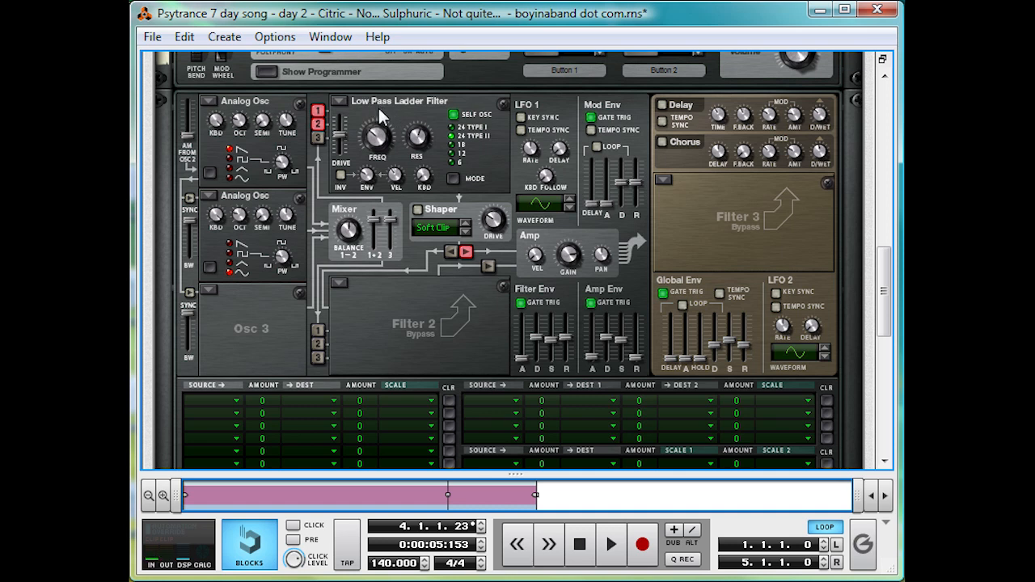
key(space)
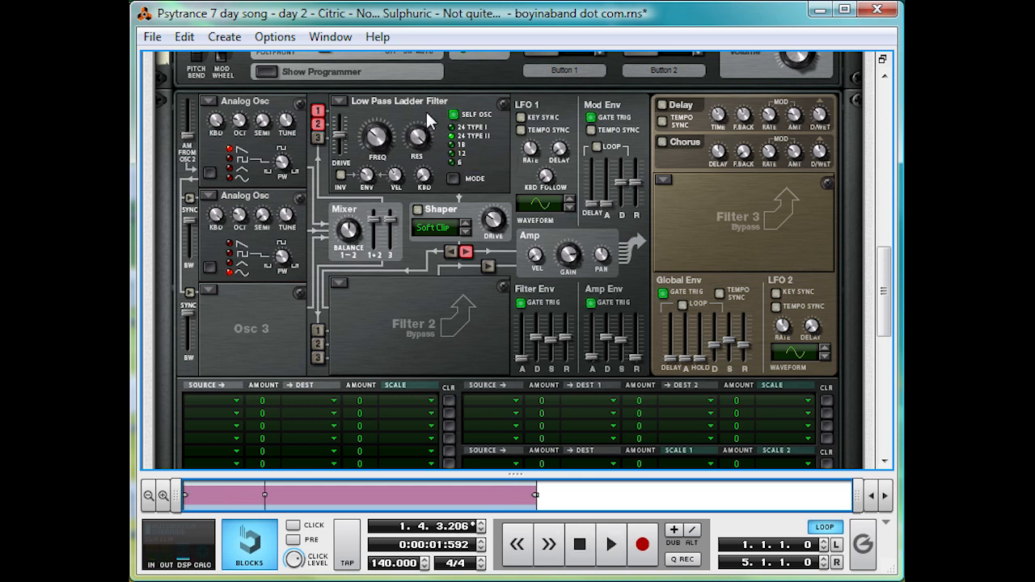
key(space)
drag(414, 134, 414, 174)
key(space)
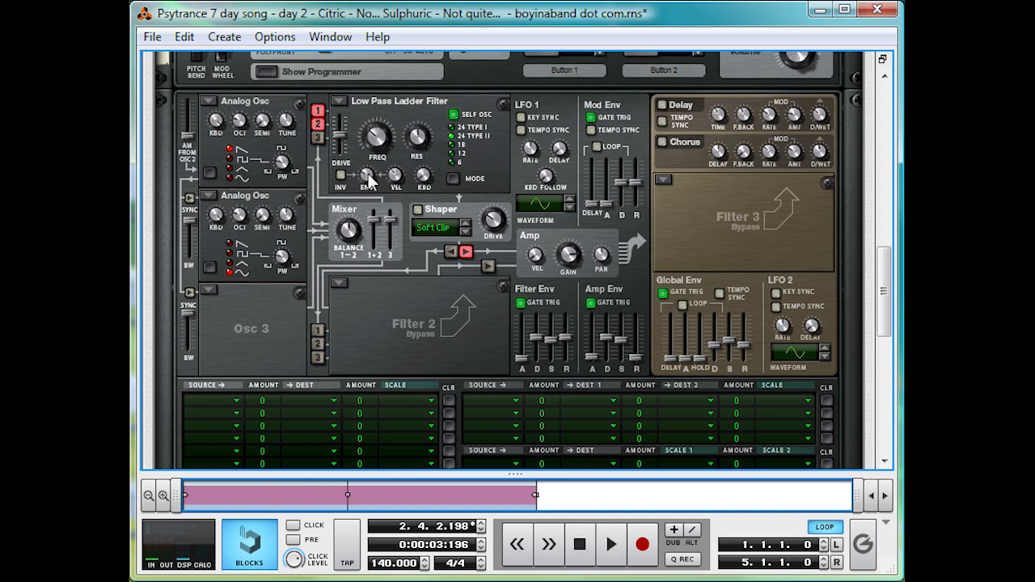
- Raise Filter 1's envelope amount and shorten the Filter Env decay while playing back the bass
key(space)
drag(368, 180, 376, 168)
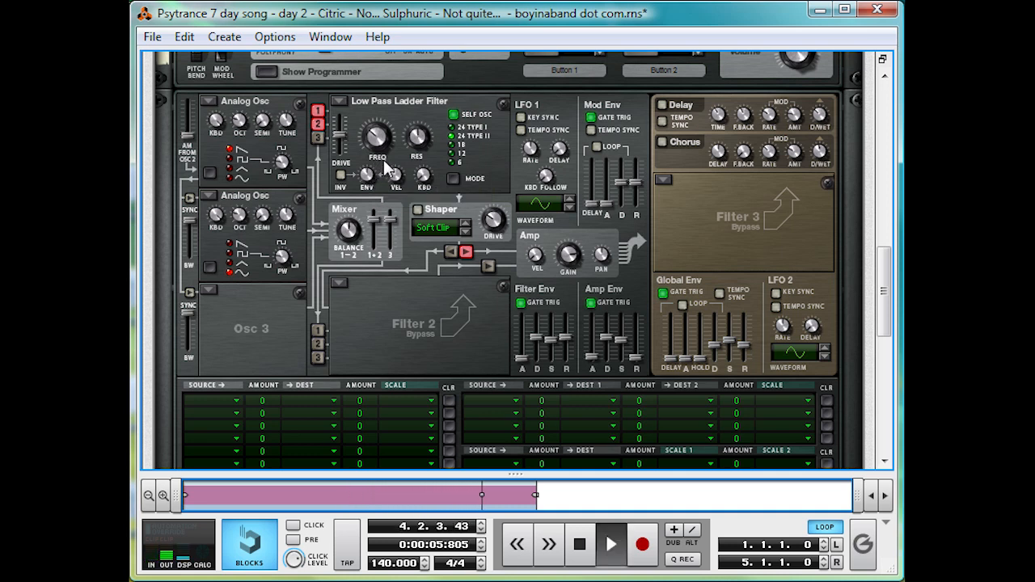
key(space)
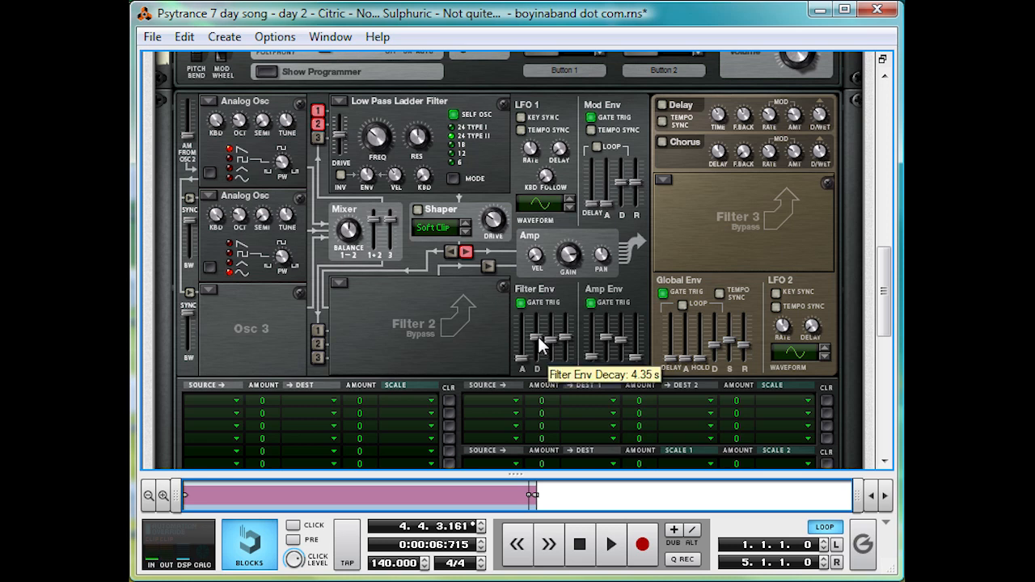
key(space)
drag(538, 335, 533, 349)
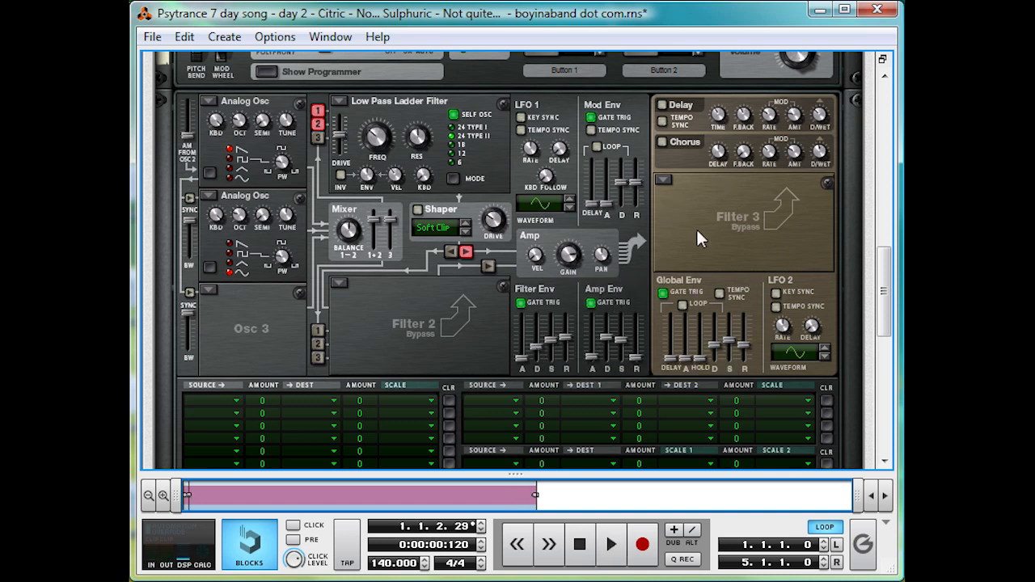
- Enable Thor's Shaper, audition its modes during playback and settle on Soft Clip
click(416, 209)
drag(510, 219, 459, 229)
key(space)
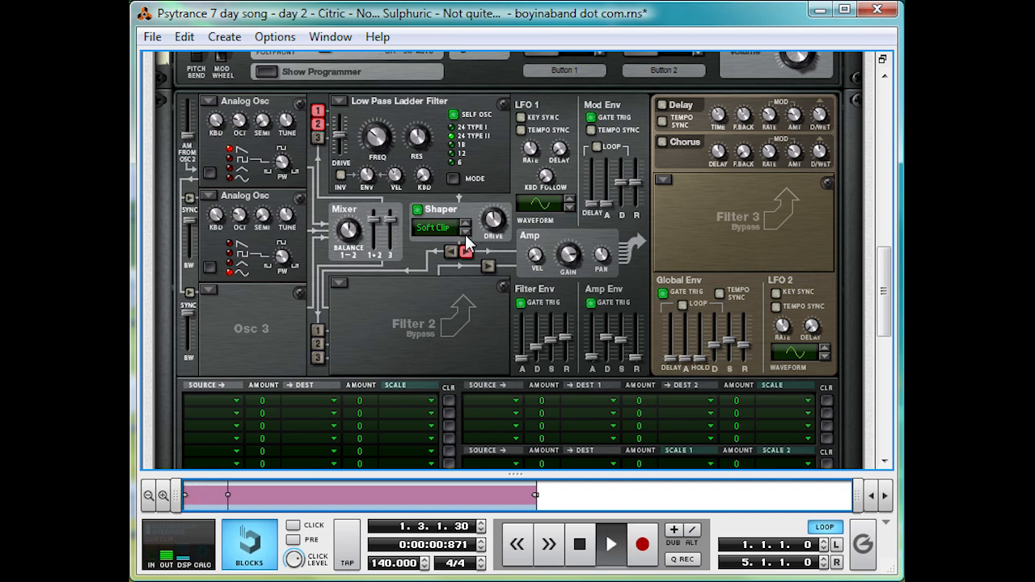
click(465, 233)
click(465, 233)
click(465, 233)
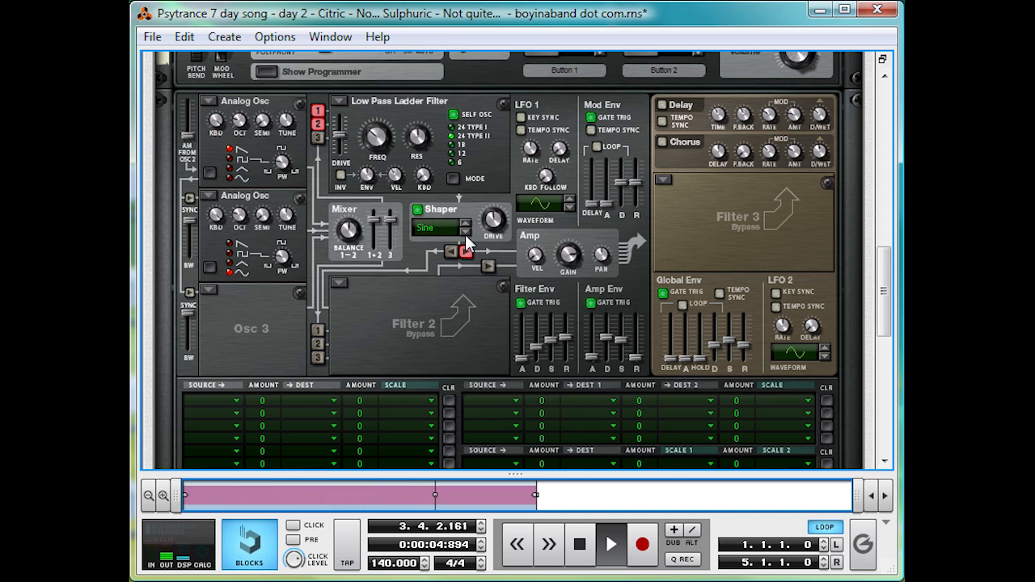
click(464, 233)
click(465, 233)
click(464, 233)
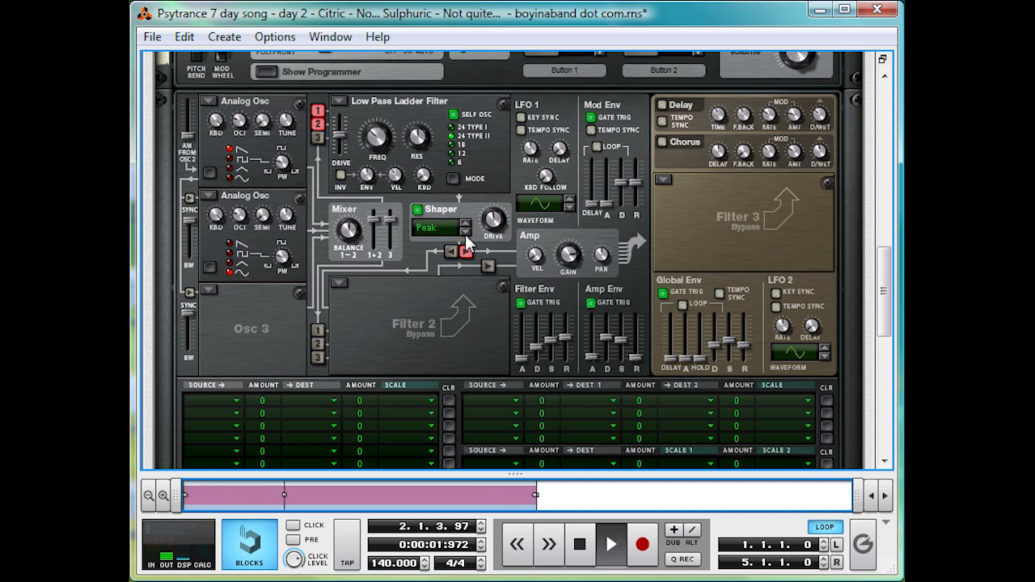
click(465, 233)
click(465, 233)
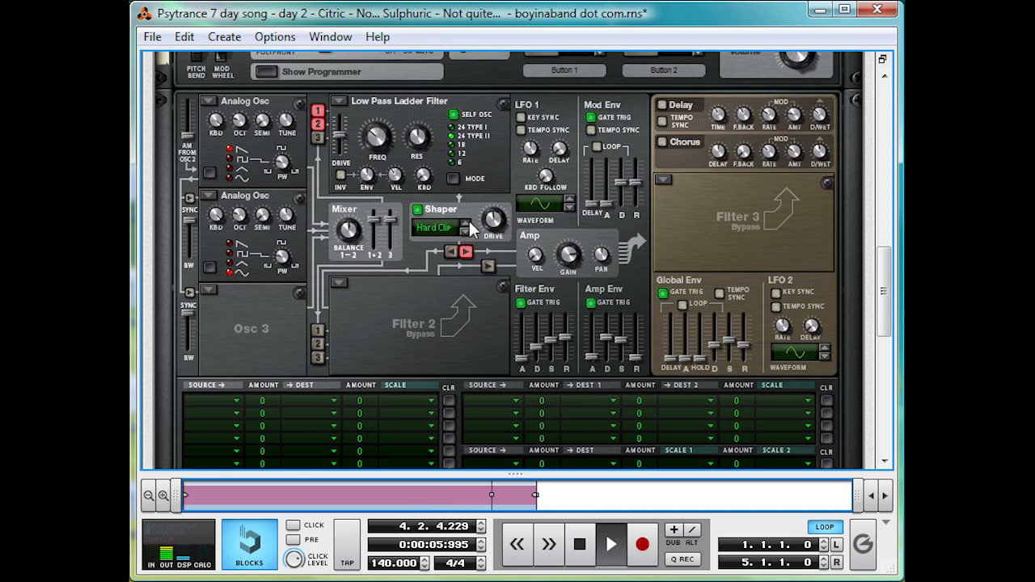
key(space)
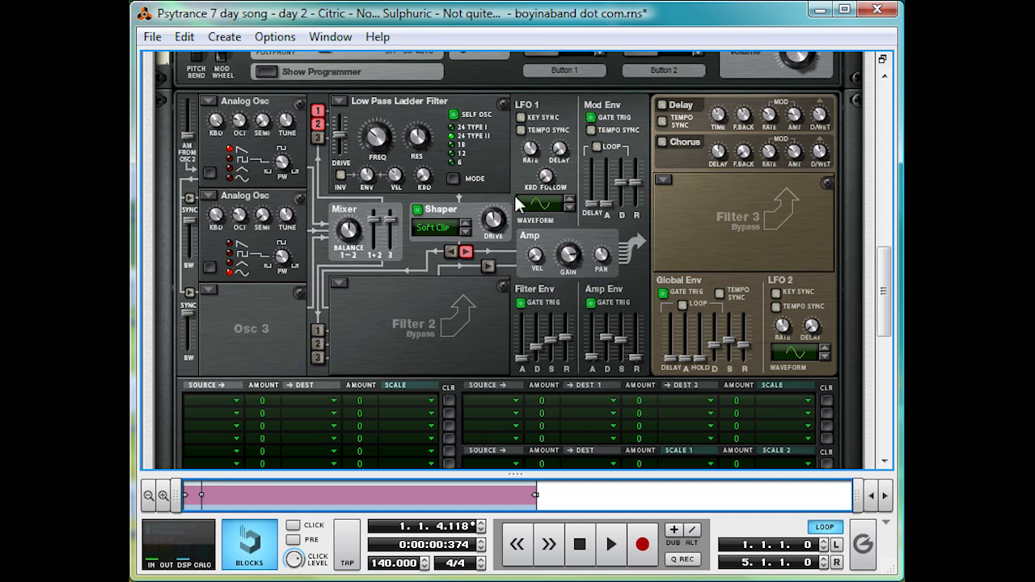
- Tempo-sync LFO 1 at a rate of 4/1 and route it to Filter 1 resonance with an amount of 78
mouse_move(534, 153)
click(521, 129)
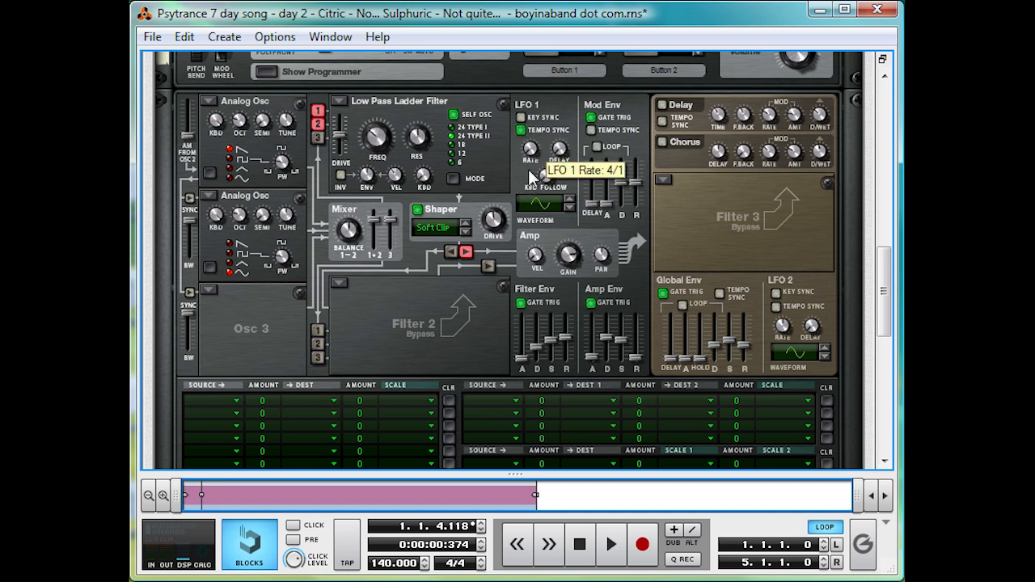
scroll(398, 230, down, 2)
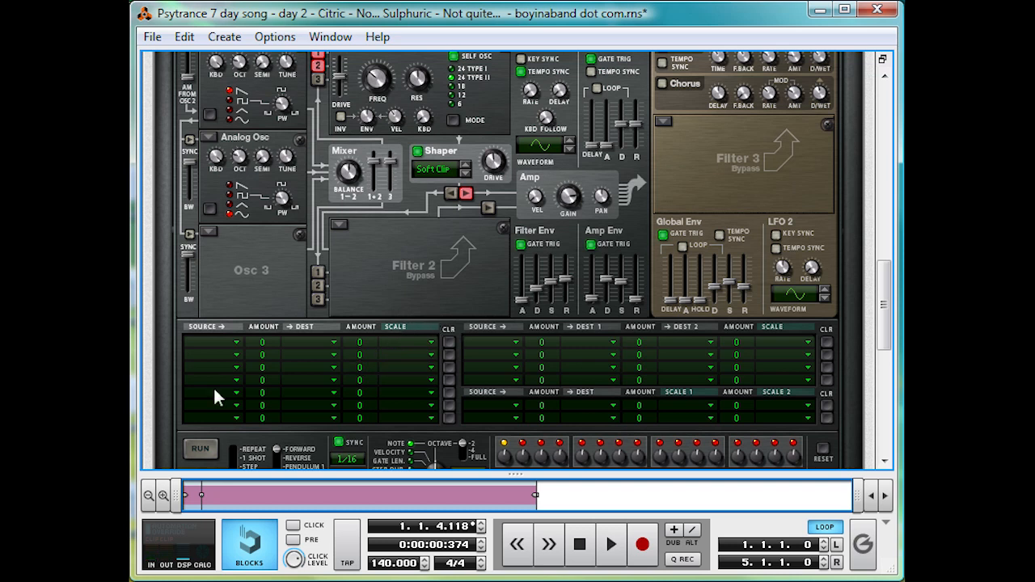
click(238, 341)
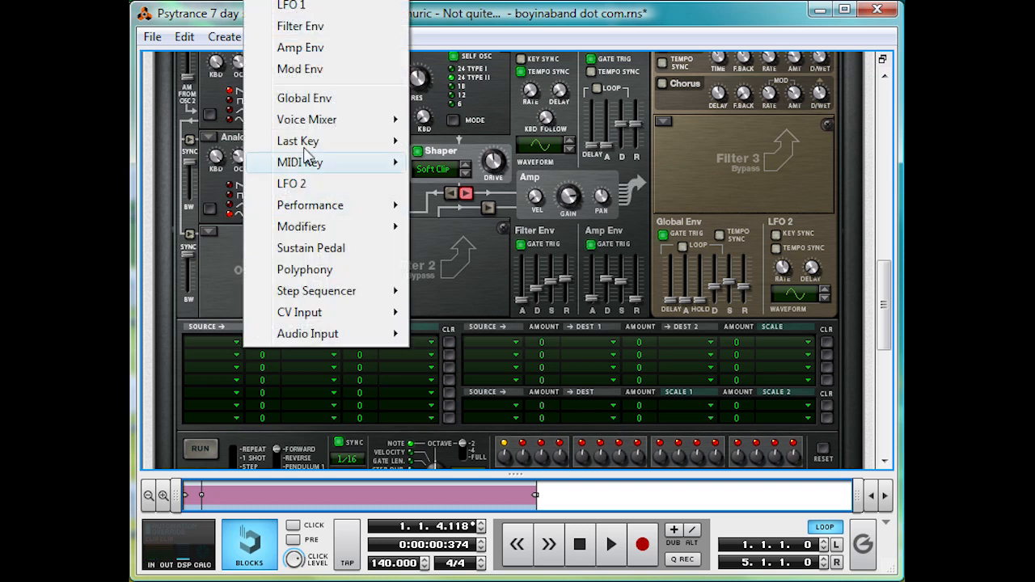
click(306, 13)
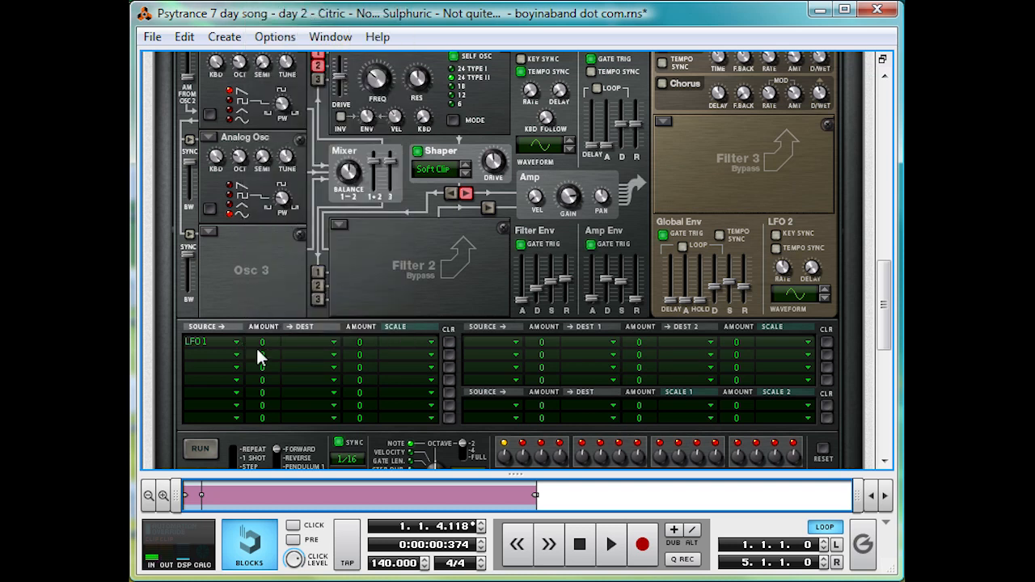
drag(279, 327, 288, 317)
click(298, 341)
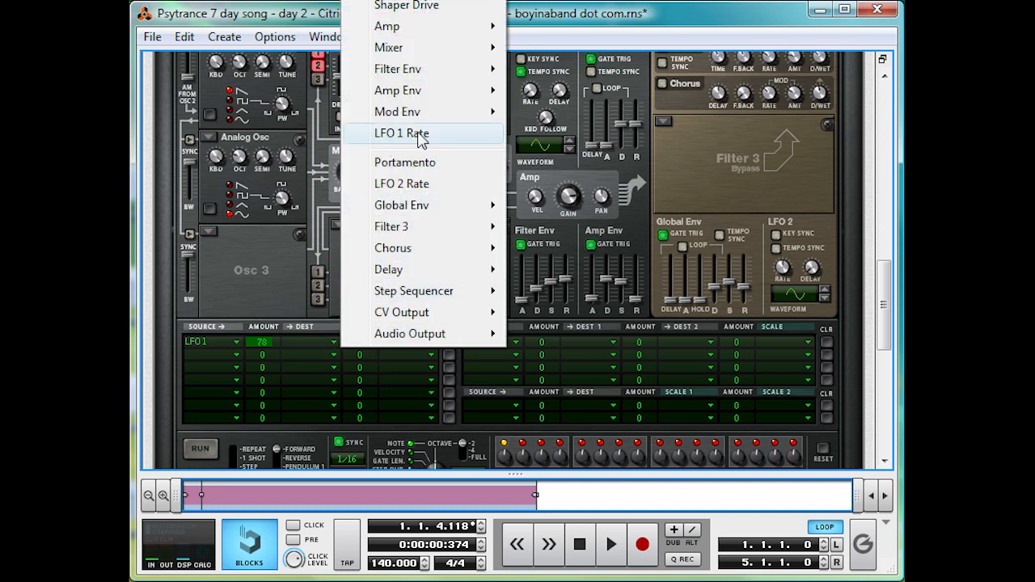
mouse_move(412, 0)
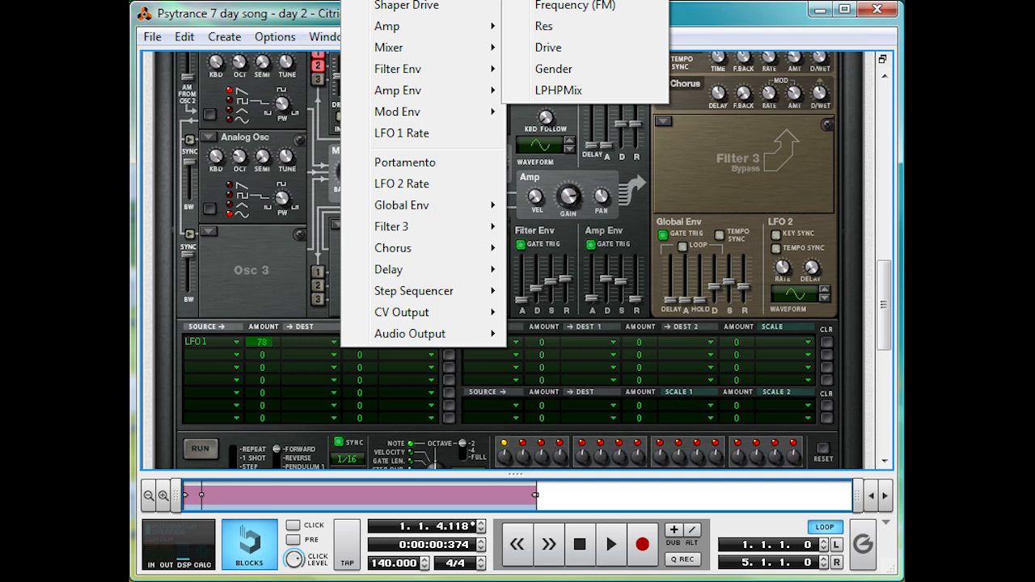
click(549, 26)
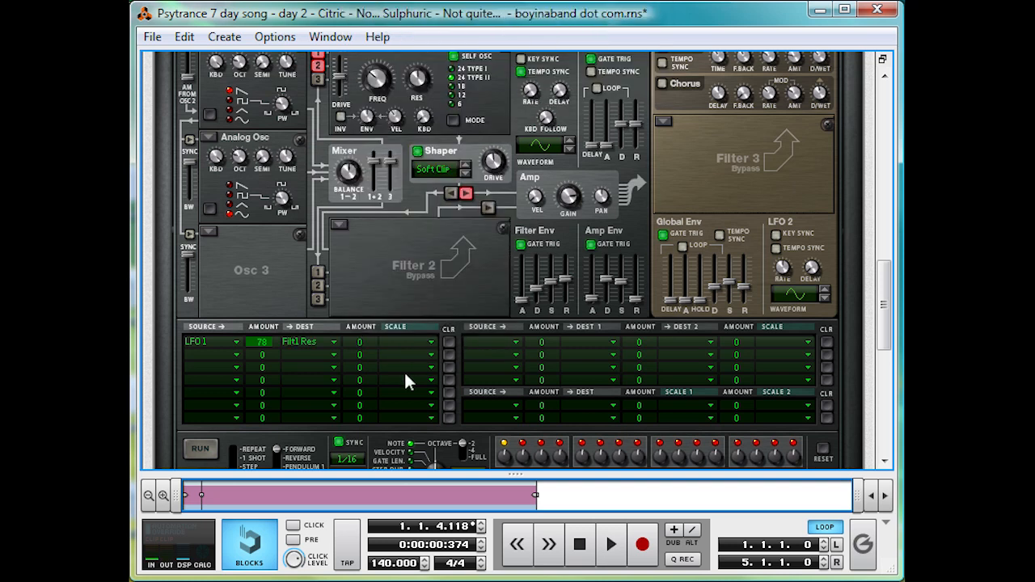
- Play back the bass from the start to hear the LFO modulation on the filter resonance
click(616, 540)
double_click(588, 540)
key(space)
- Add an MClass Equalizer directly below the Thor synthesizer
scroll(364, 243, down, 2)
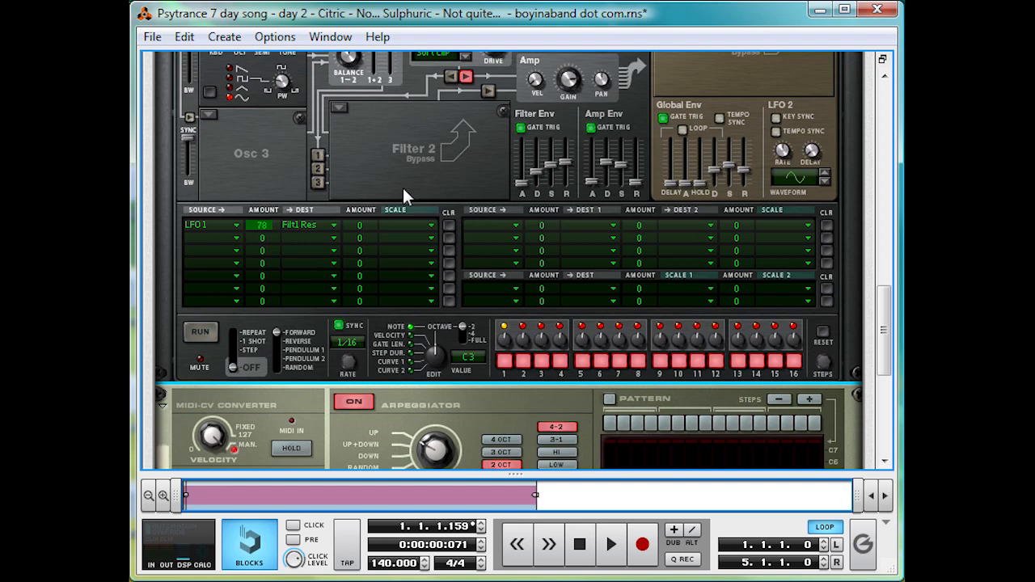
scroll(408, 186, up, 1)
right_click(408, 204)
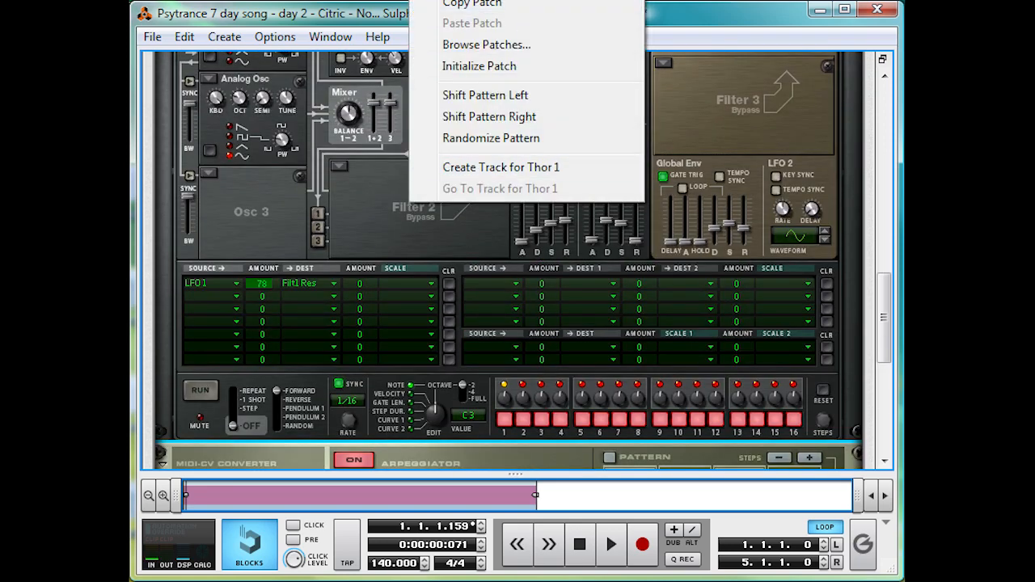
click(740, 188)
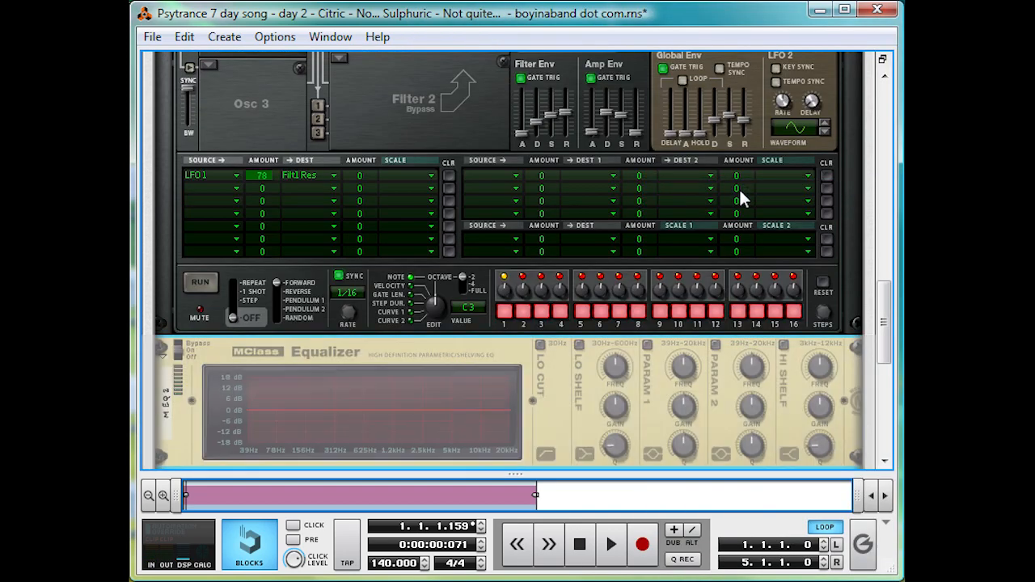
scroll(649, 186, down, 1)
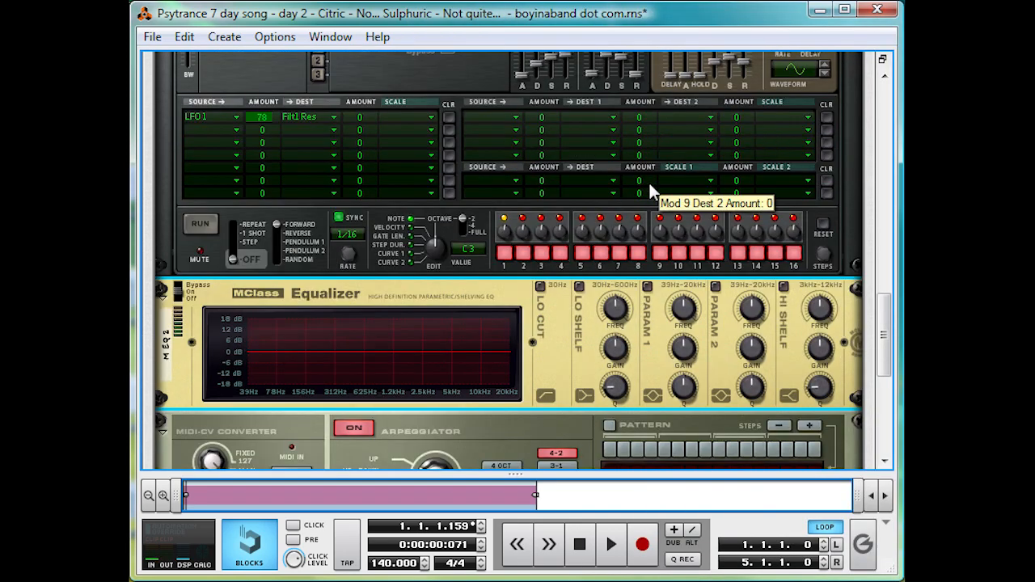
- Enable and boost the equalizer's Param 1 band at 253.8 Hz with a lower Q, comparing the sound with the band switched off
click(646, 287)
key(space)
drag(686, 350, 691, 302)
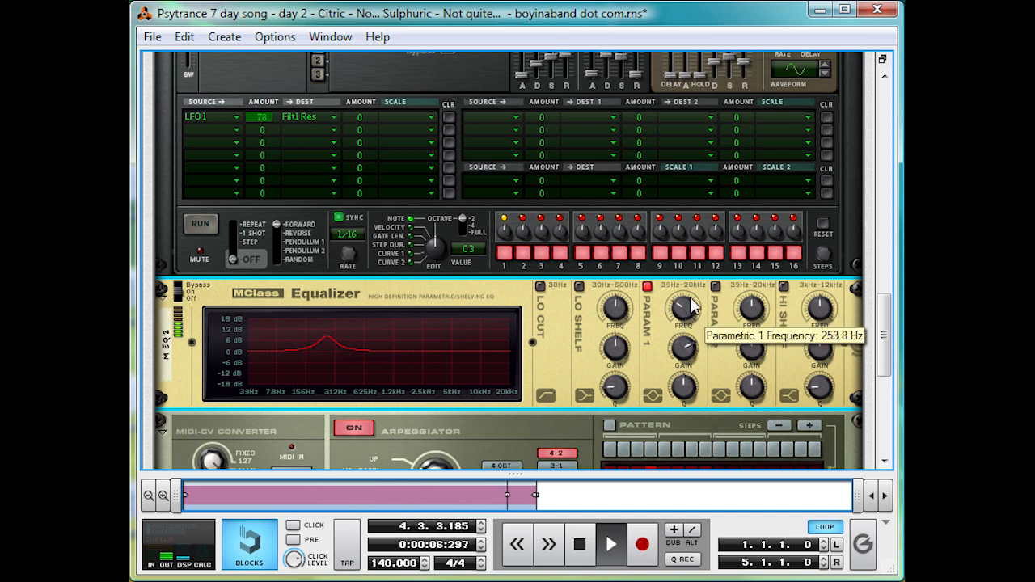
drag(691, 349, 694, 324)
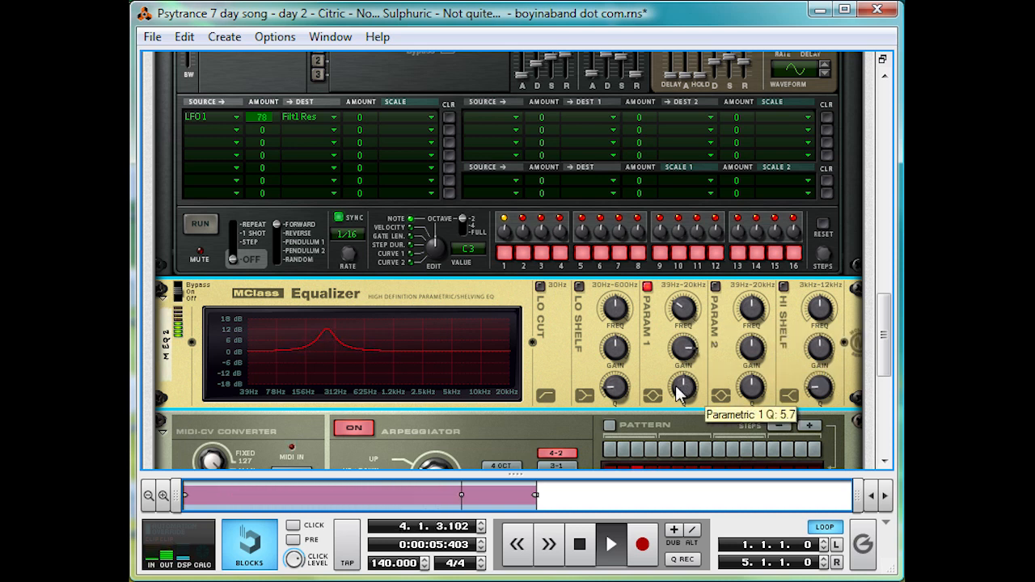
drag(673, 401, 653, 446)
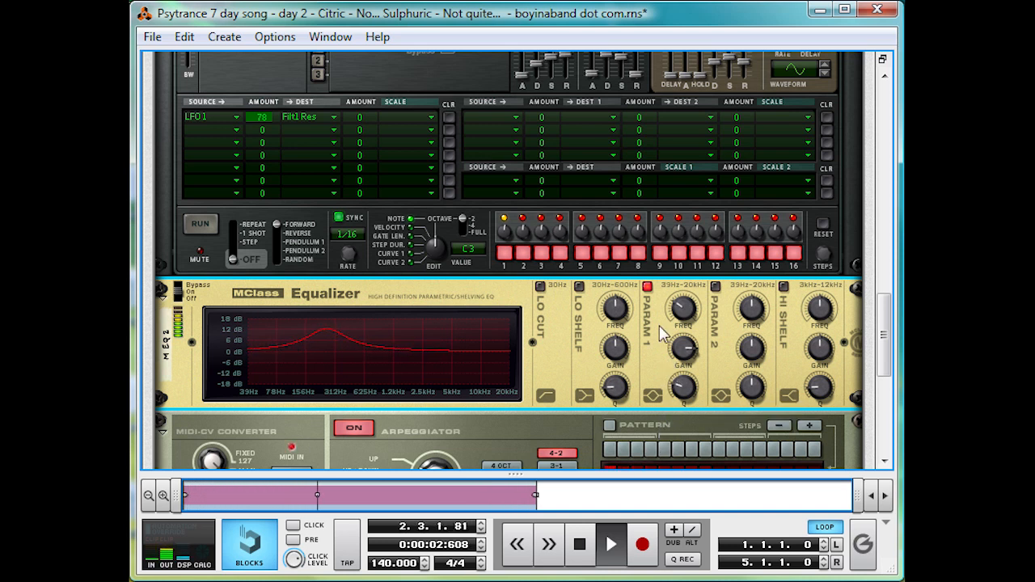
click(647, 288)
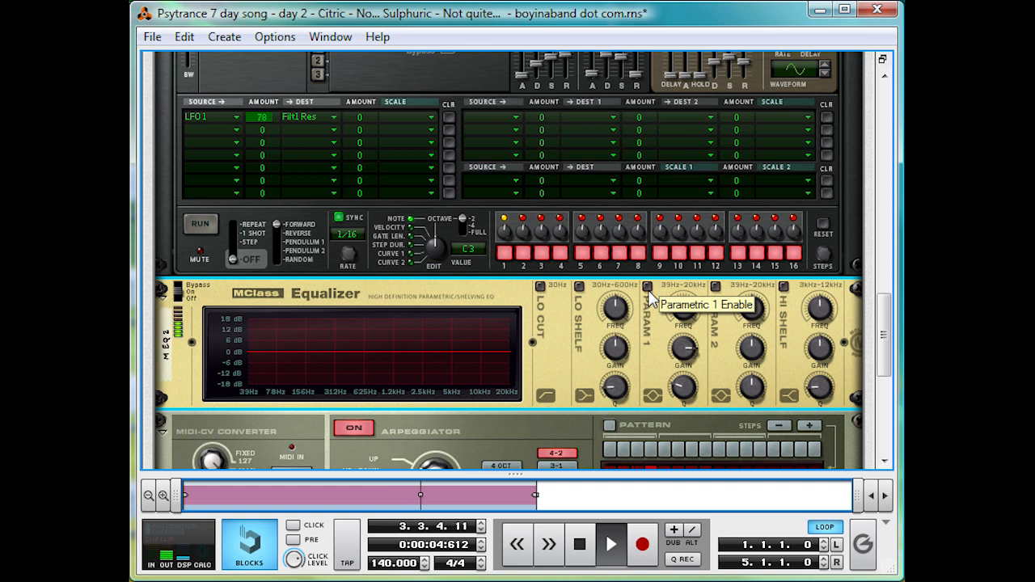
click(648, 287)
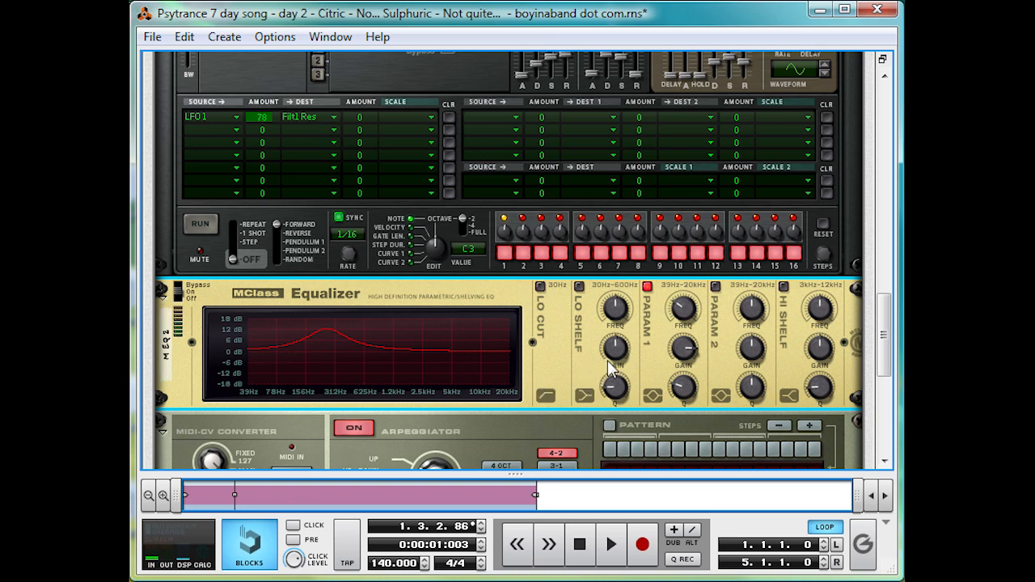
- Add an RV7000 Advanced Reverb below Line Mixer 2 and raise channel 1's aux send during playback
scroll(607, 360, up, 10)
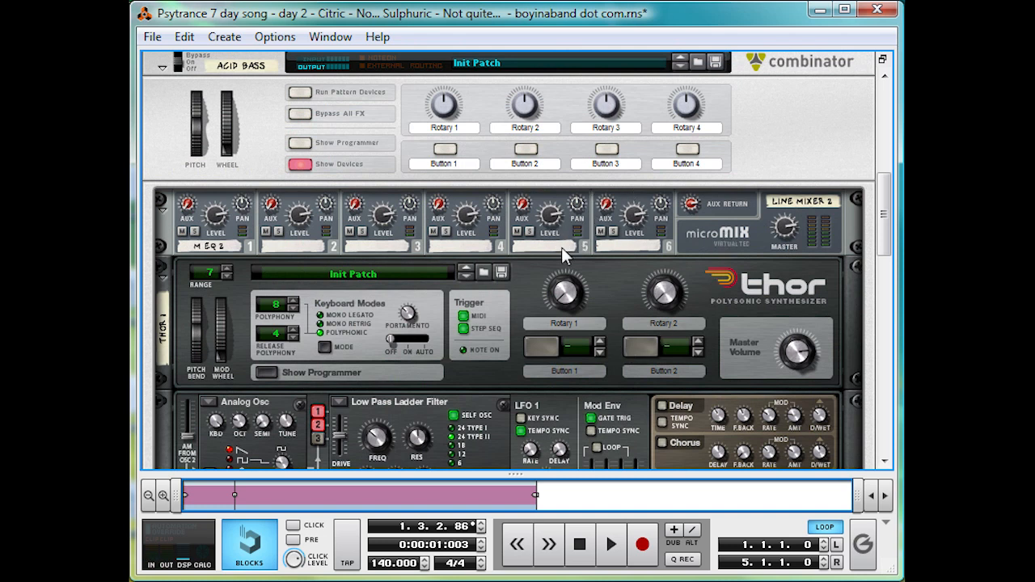
right_click(808, 370)
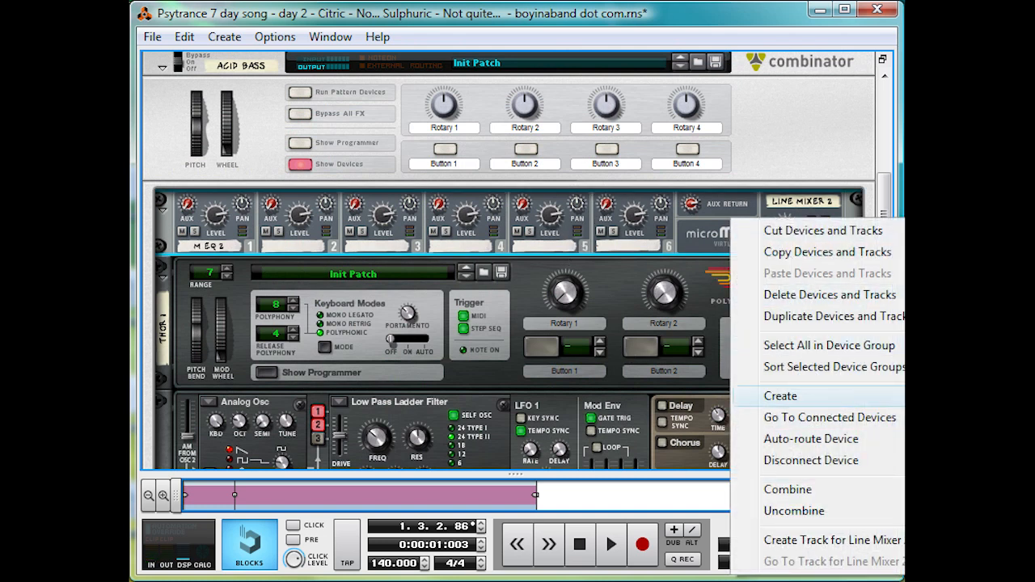
click(902, 397)
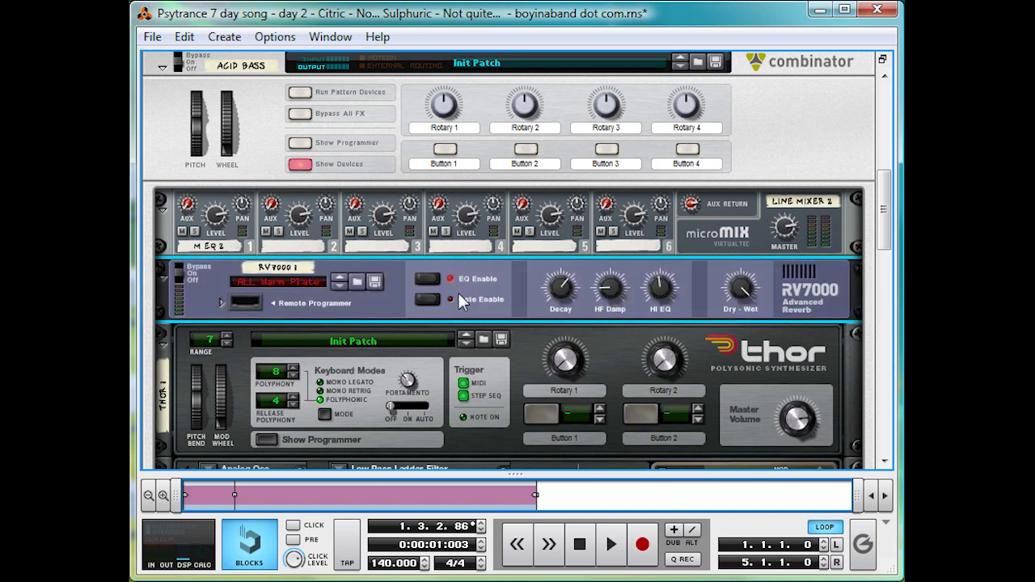
key(space)
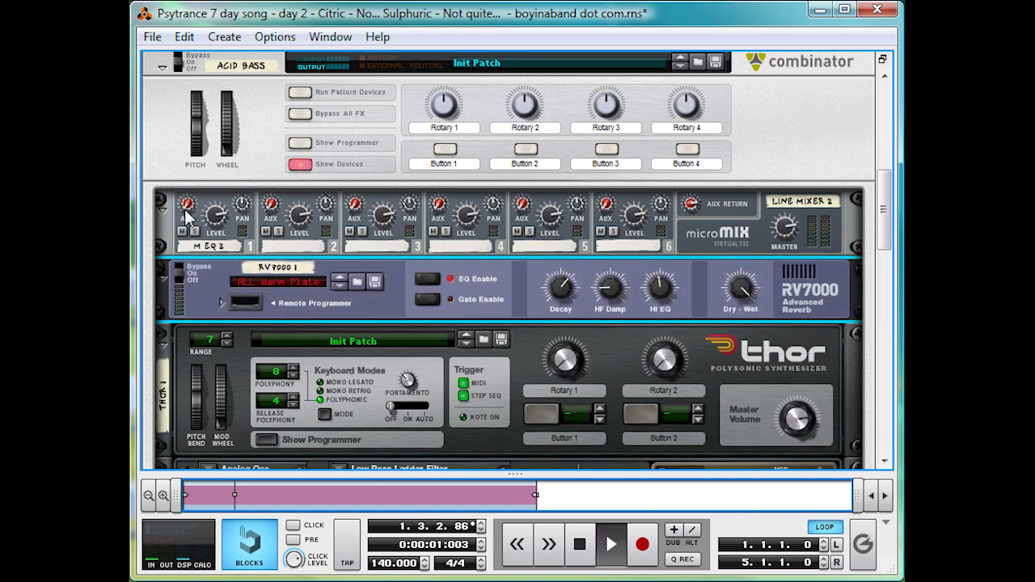
drag(186, 217, 200, 202)
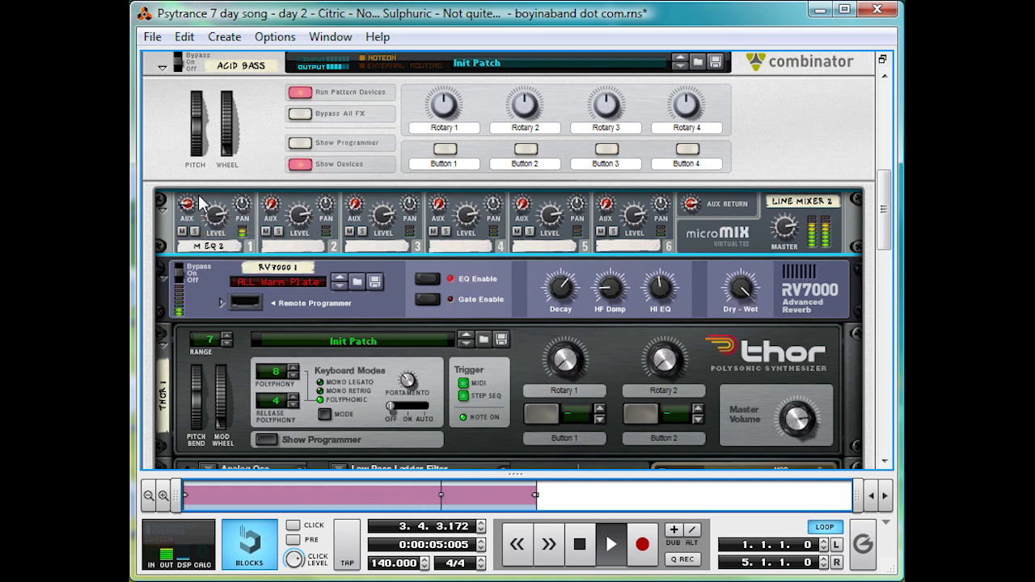
- Load the ALL Cl Mid Hall patch into the RV7000 reverb and play the bass from the start
click(305, 285)
scroll(305, 284, down, 1)
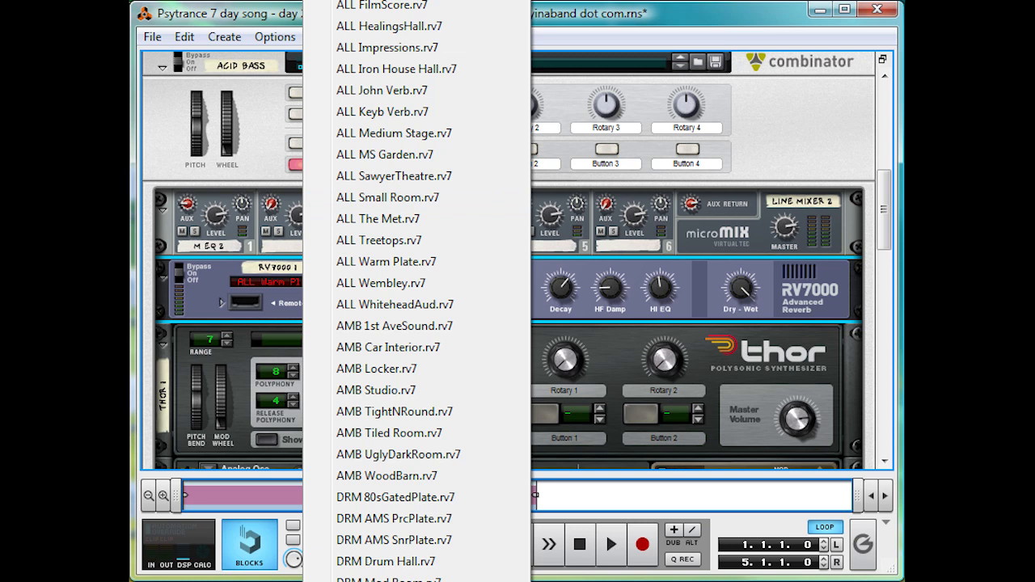
click(332, 296)
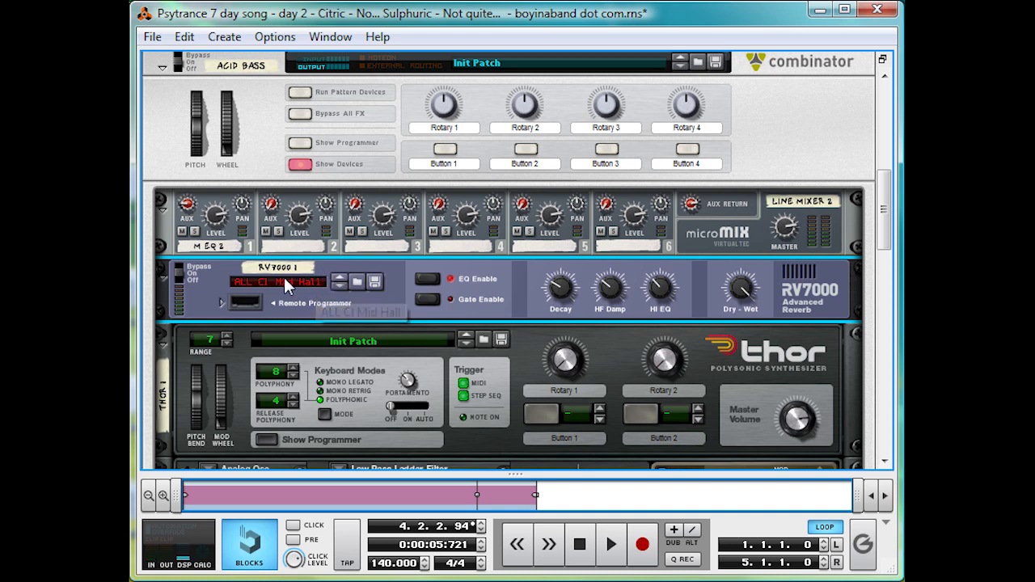
click(578, 553)
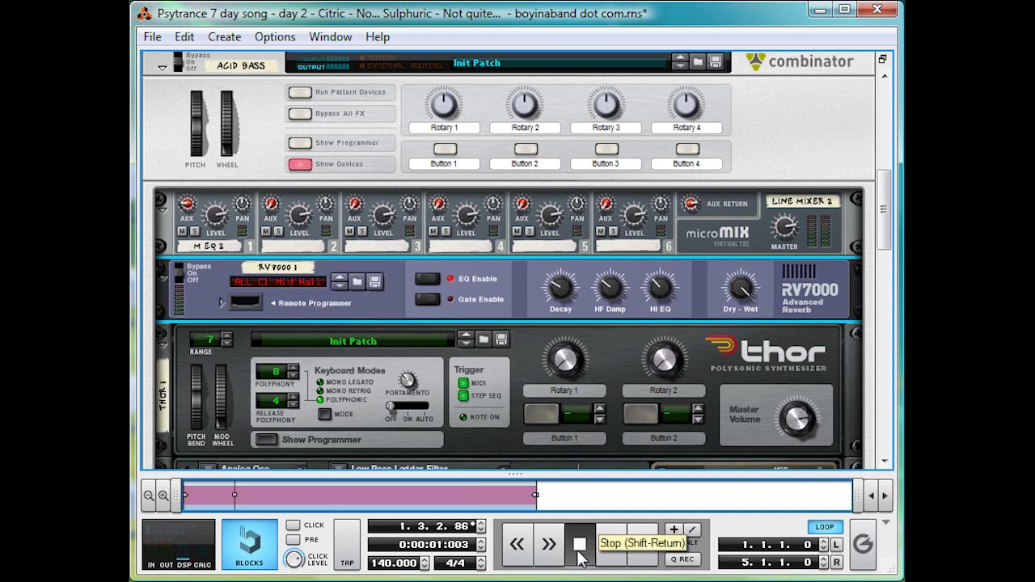
click(578, 553)
key(space)
- Open the RV7000's Remote Programmer in EQ mode and cut the Low Gain to -18.0 dB
click(220, 302)
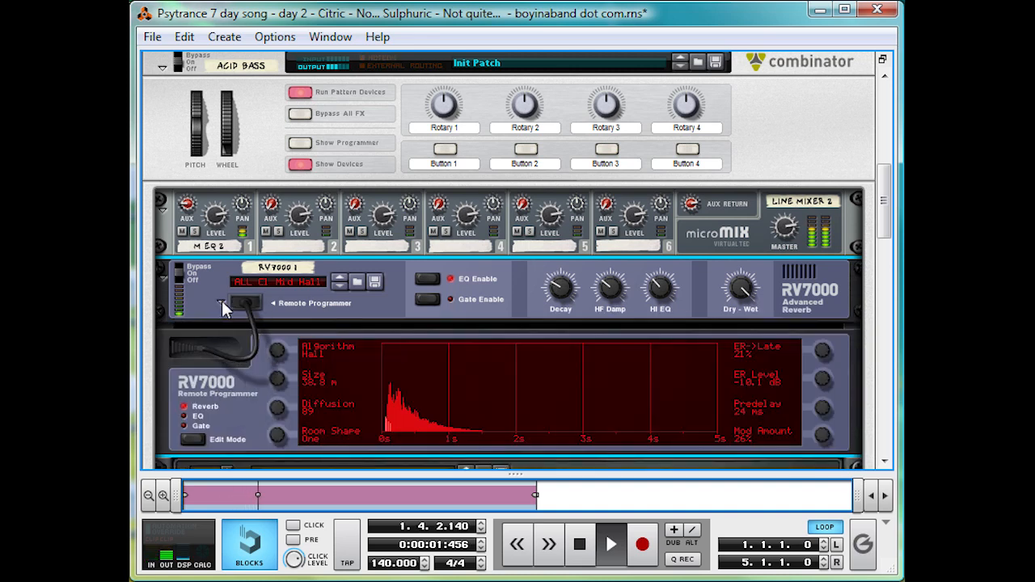
scroll(210, 340, down, 2)
click(194, 360)
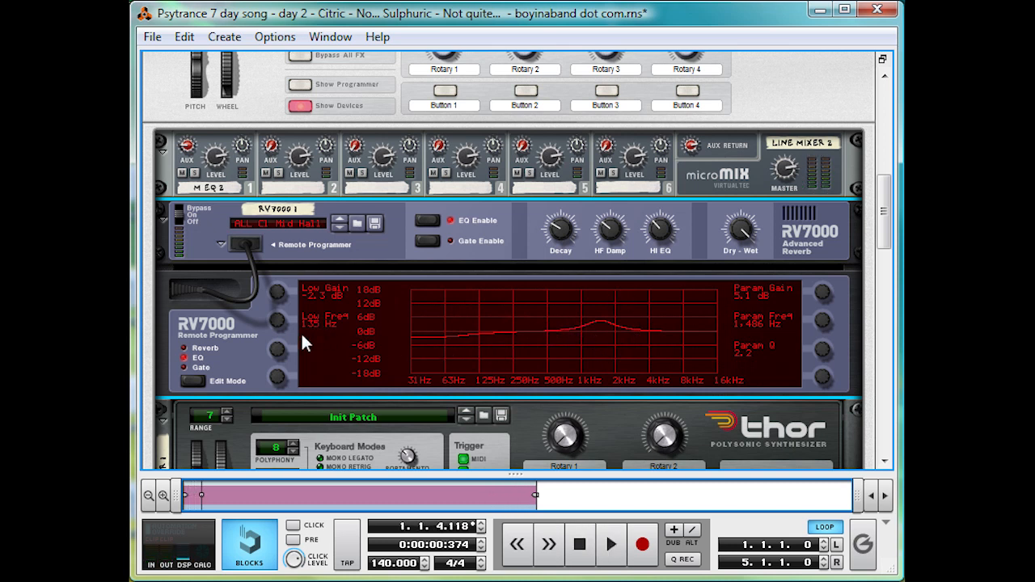
drag(283, 287, 271, 380)
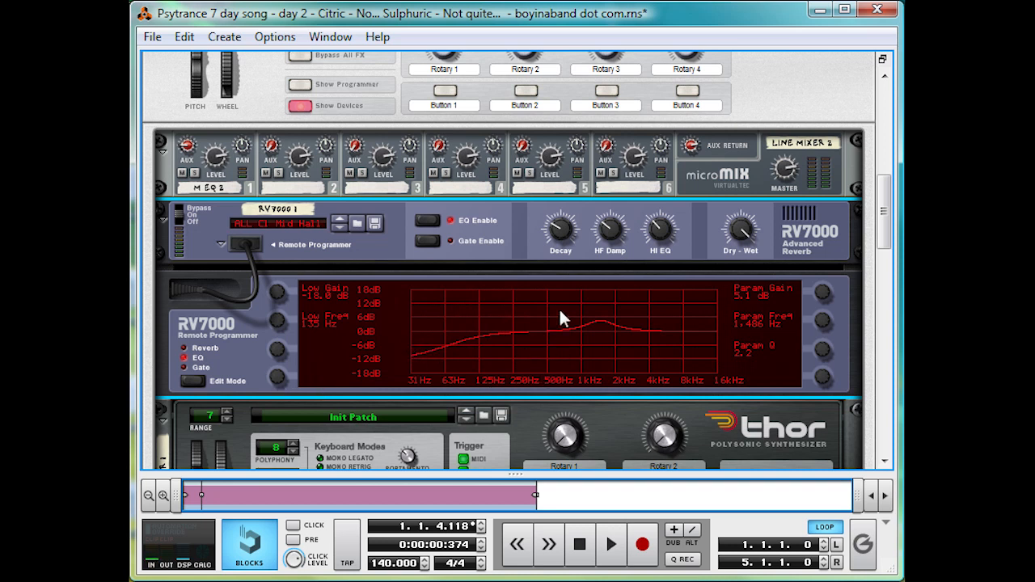
- During playback, set the reverb EQ's Param Gain to 10.0 dB, Param Freq to 1,903 Hz and Param Q to 0.9
key(space)
drag(821, 326, 823, 286)
drag(821, 323, 813, 358)
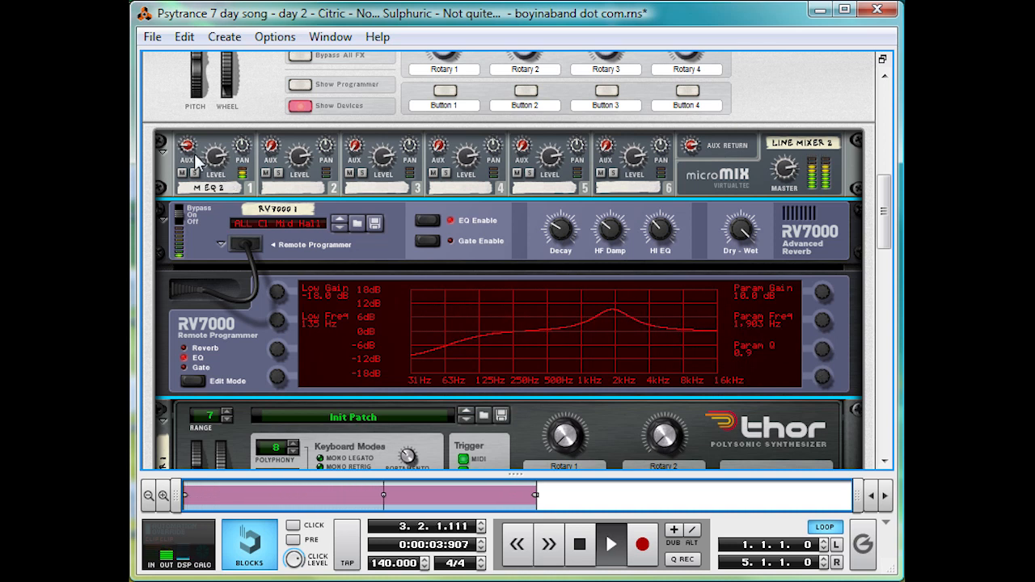
- Compare the bass with the RV7000 reverb bypassed and switched on, and stop playback
click(182, 210)
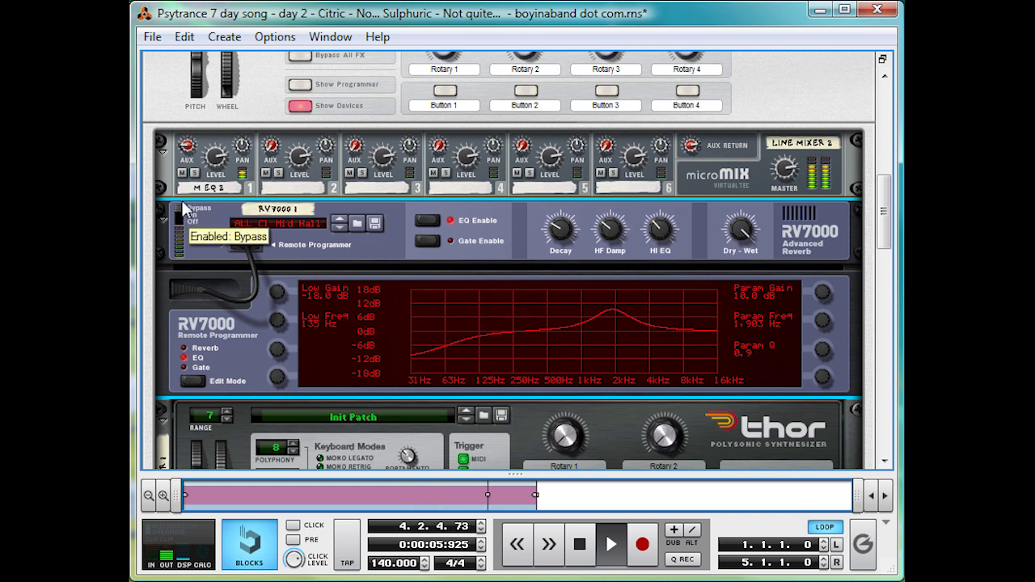
click(183, 215)
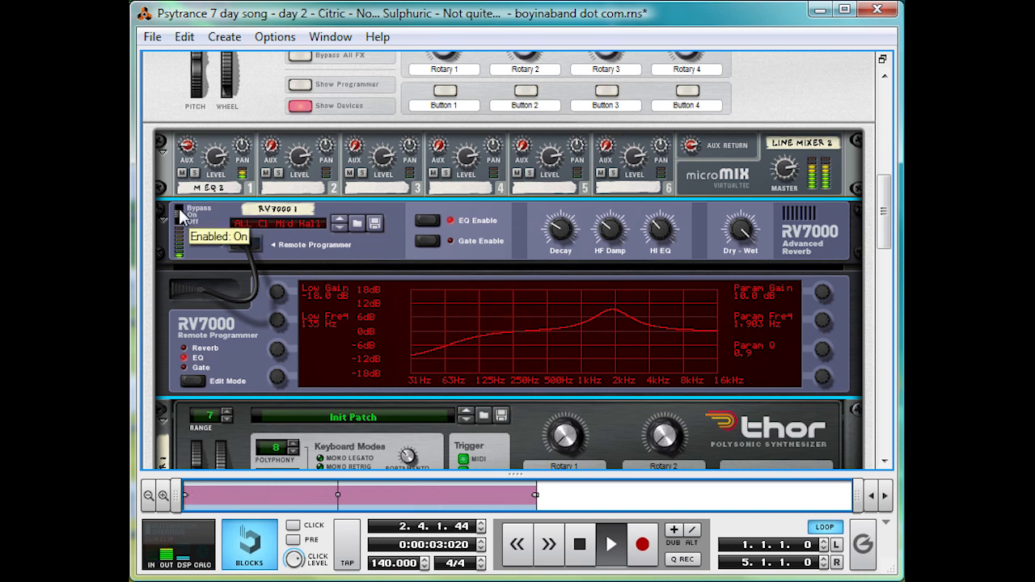
key(space)
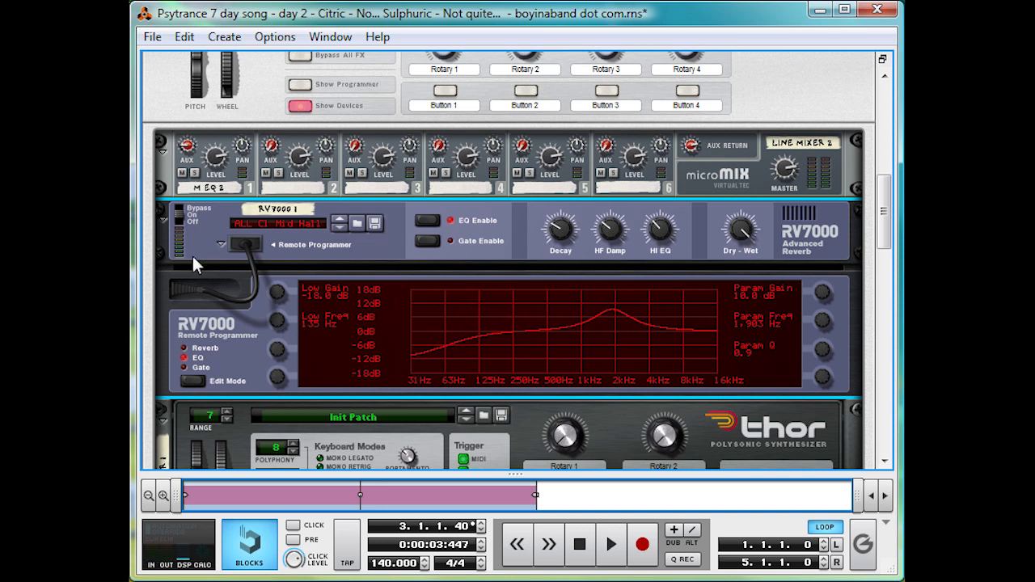
click(192, 259)
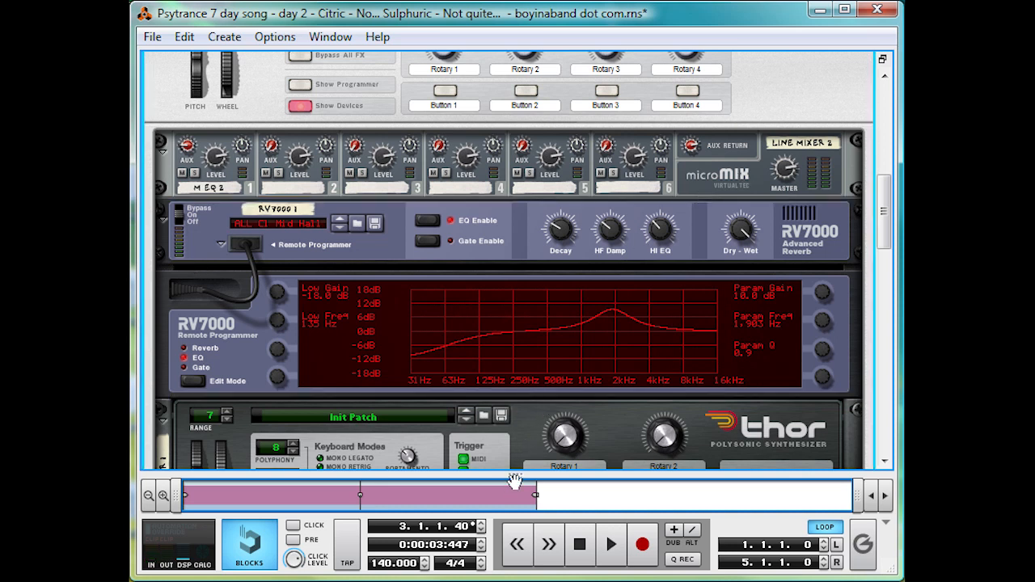
- Show the Acid Bass notes of Block 1 in the sequencer and play them from the start
drag(518, 475, 598, 55)
click(587, 366)
drag(708, 305, 501, 233)
click(517, 233)
click(482, 125)
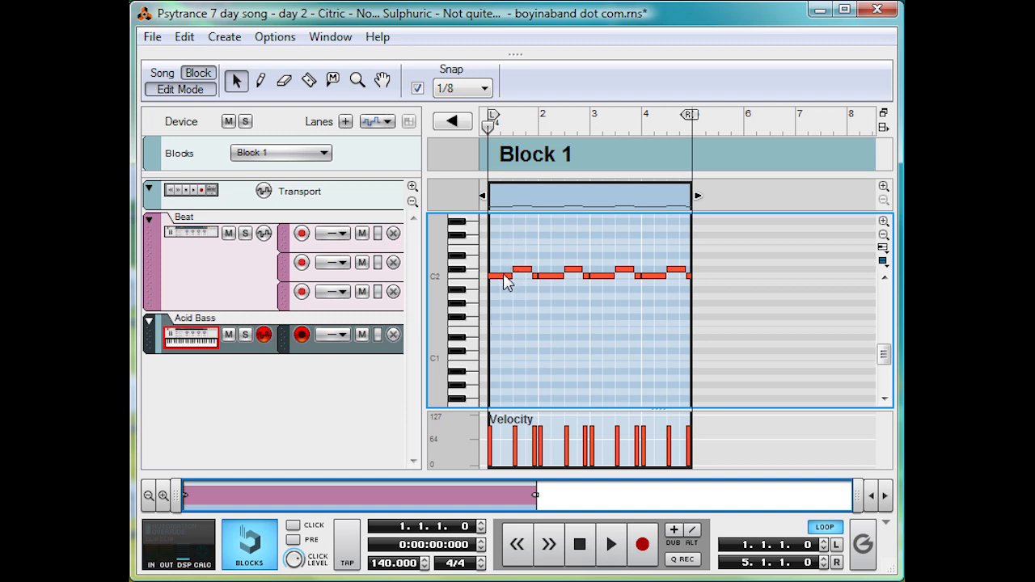
key(space)
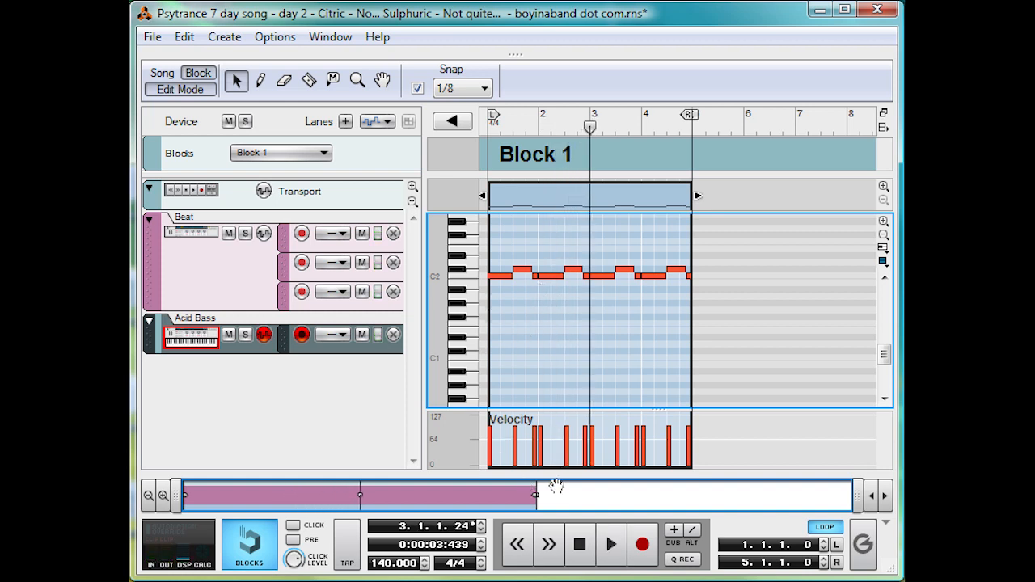
- Examine the short C2 note just before bar 2 up close and return the song position to the start
drag(859, 500, 463, 497)
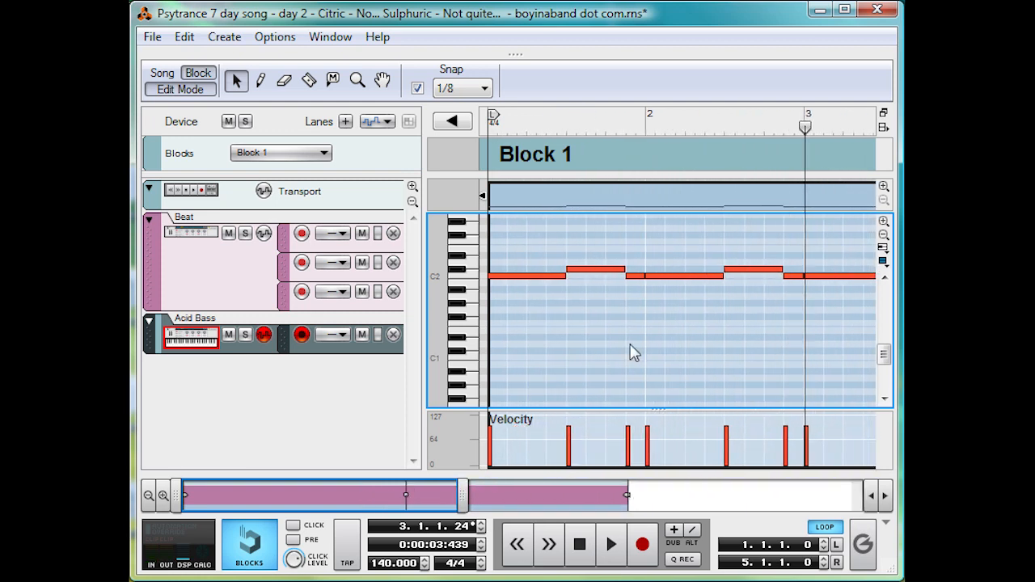
click(638, 276)
drag(629, 129, 645, 132)
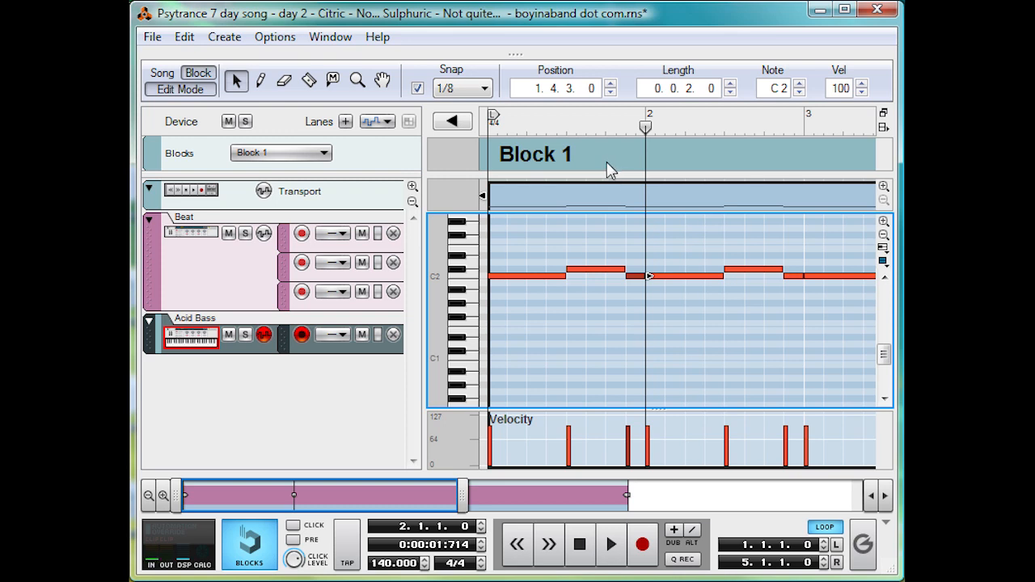
drag(645, 128, 460, 132)
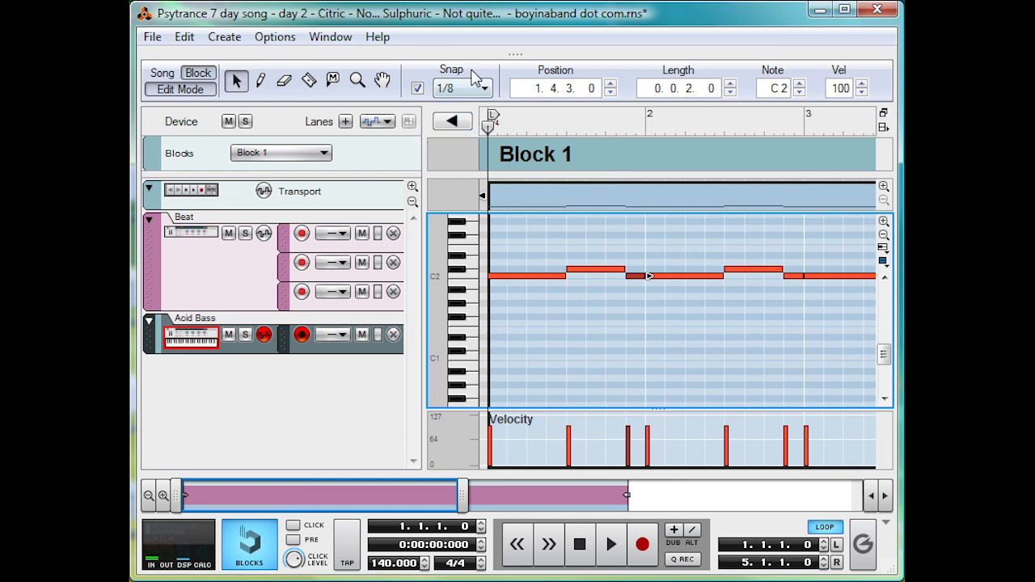
- Back in the rack, unmute the Beat channel in Mixer 1 and balance it against Acid Bass during playback, setting Acid Bass's level to 89
drag(513, 56, 436, 503)
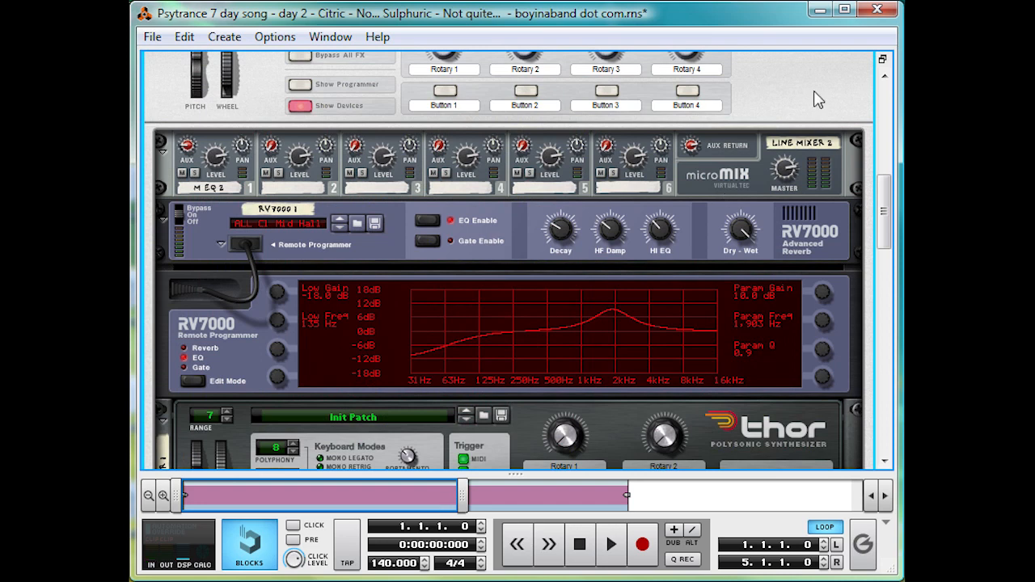
scroll(816, 98, up, 4)
click(179, 137)
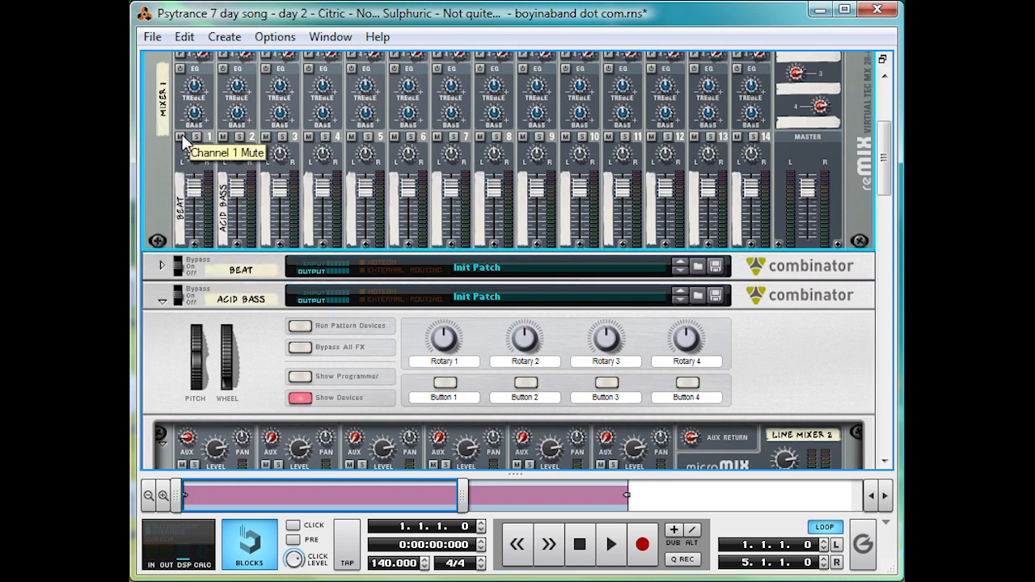
key(space)
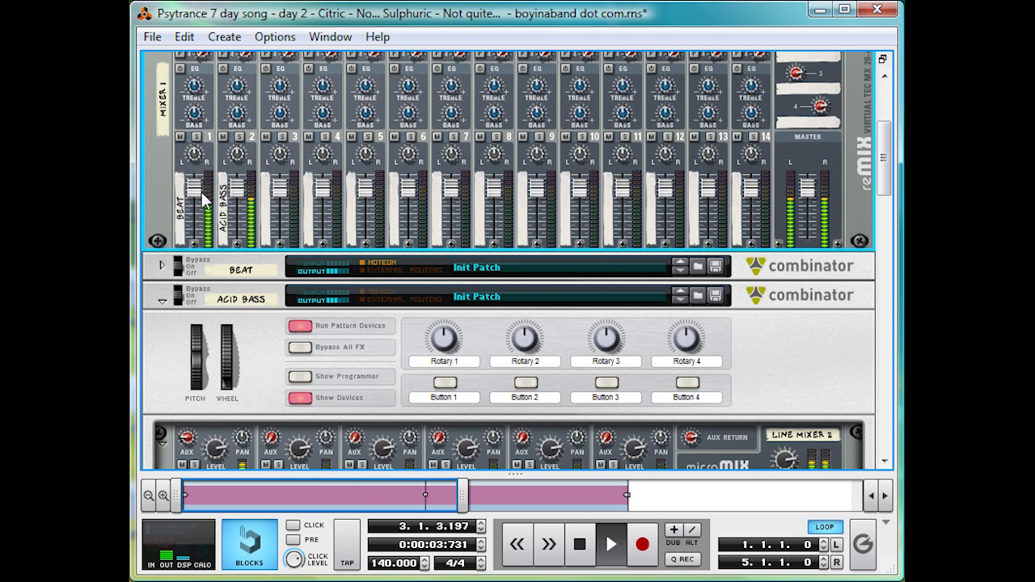
drag(192, 198, 237, 199)
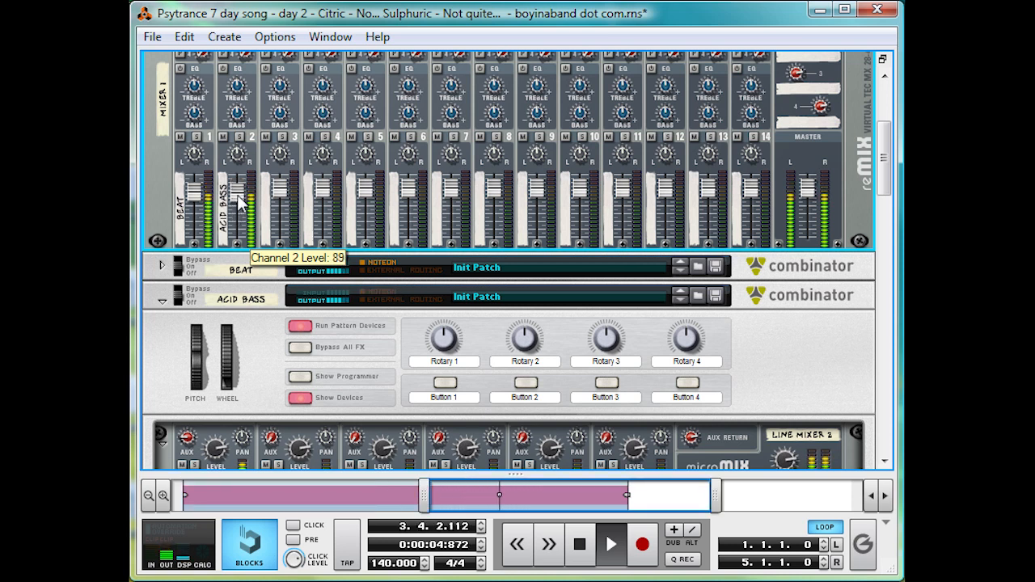